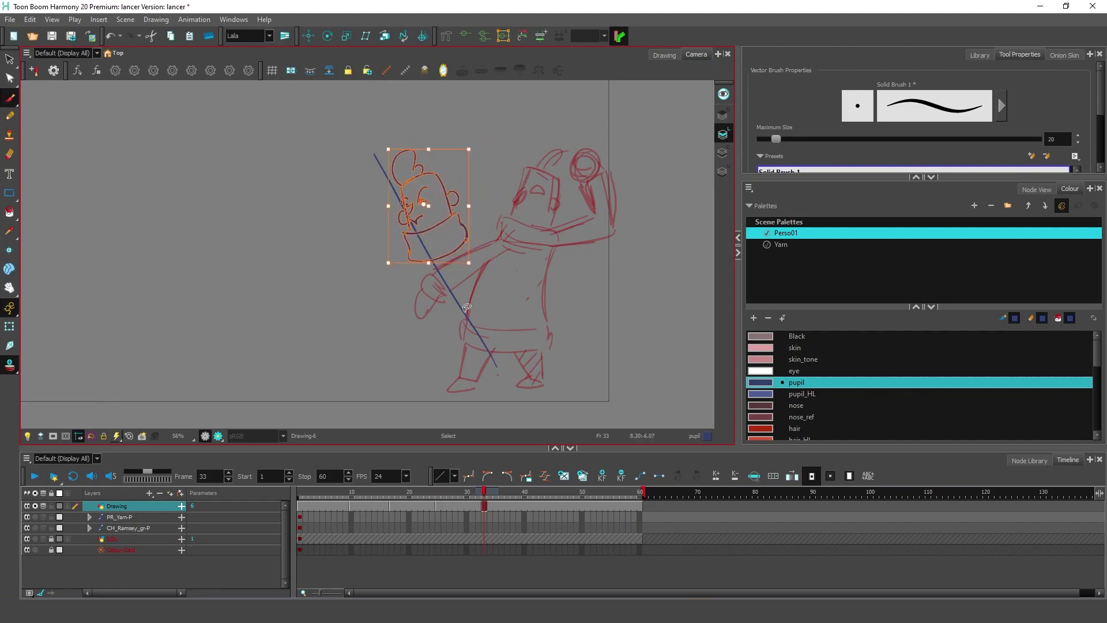
Step: Select the leg strokes of the rough character at frame 33 and adjust the sketched pose
key(alt+s)
drag(496, 323, 544, 369)
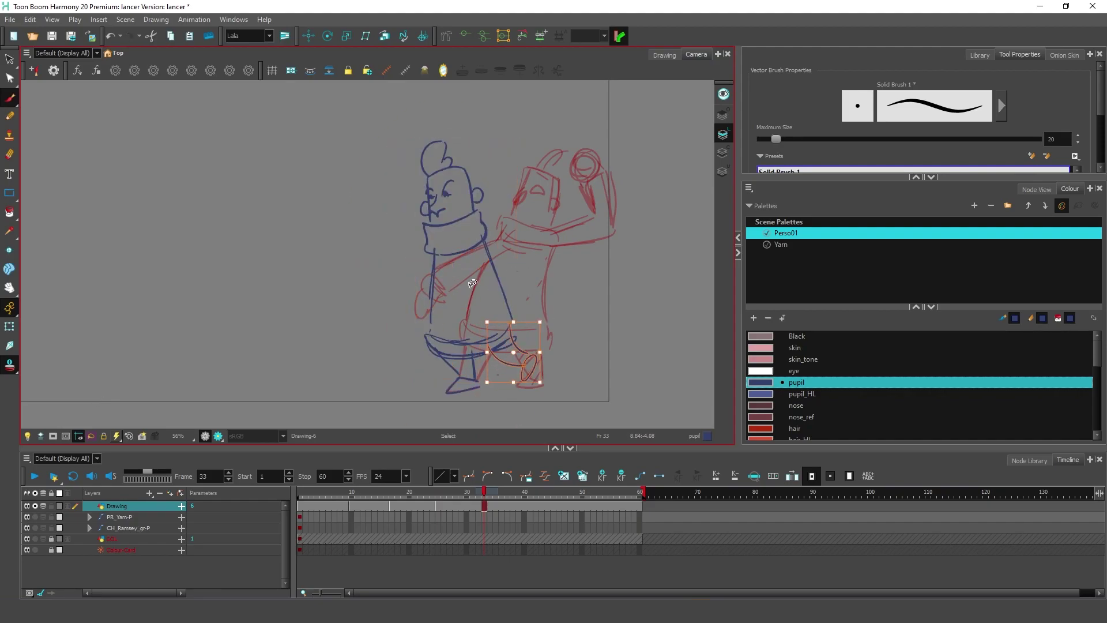
click(387, 507)
click(555, 507)
drag(369, 127, 496, 116)
click(518, 506)
Step: Show the onion skin settings and play back the rough animation
click(1064, 55)
drag(415, 124, 536, 133)
click(41, 437)
click(35, 476)
click(34, 476)
Step: Toggle the onion skin, create an empty drawing at frame 33 and work on the character's head there
key(alt+o)
key(g)
click(485, 506)
key(alt+shift+r)
drag(476, 153, 517, 199)
Step: Mark the rough drawings at frames 1, 10 and 25 as key drawings
right_click(300, 506)
click(720, 461)
right_click(351, 507)
click(770, 461)
right_click(441, 506)
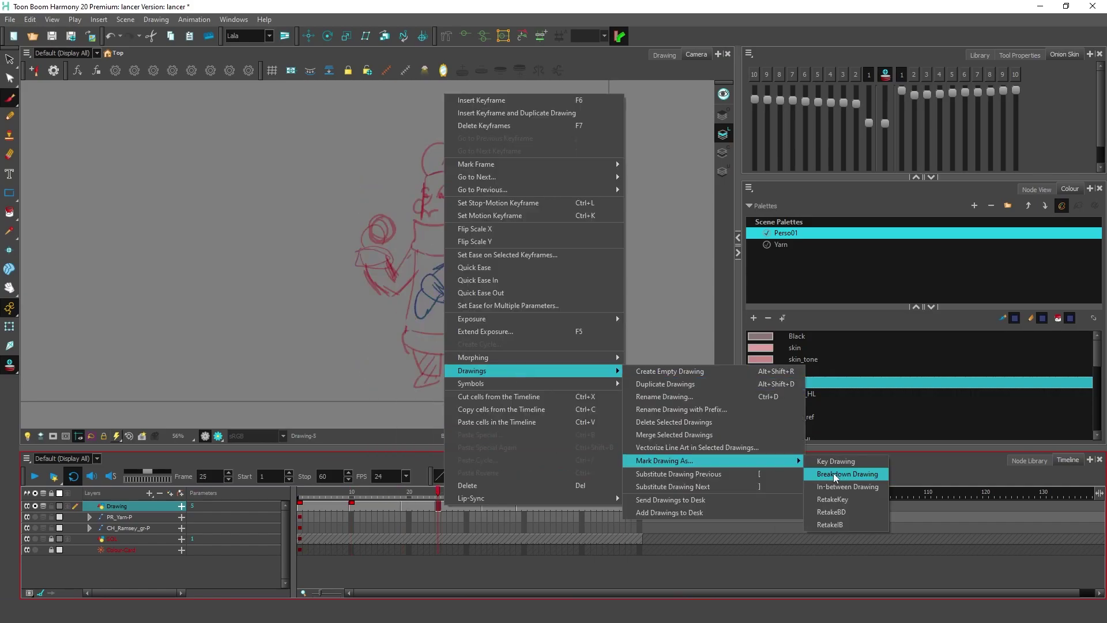
click(844, 462)
right_click(520, 507)
Step: Select the whole rough character and rework its head and body in the neighbouring drawings
key(alt+s)
drag(418, 130, 576, 346)
key(f)
drag(463, 248, 453, 323)
mouse_move(467, 118)
mouse_down()
mouse_move(530, 133)
mouse_move(507, 357)
mouse_move(509, 150)
mouse_move(470, 273)
mouse_up()
key(alt+b)
key(f)
Step: Sketch the body in the drawing at frame 41, select the whole character and nudge it into place
click(462, 502)
click(558, 506)
key(alt+s)
click(501, 506)
key(Escape)
click(530, 506)
key(alt+b)
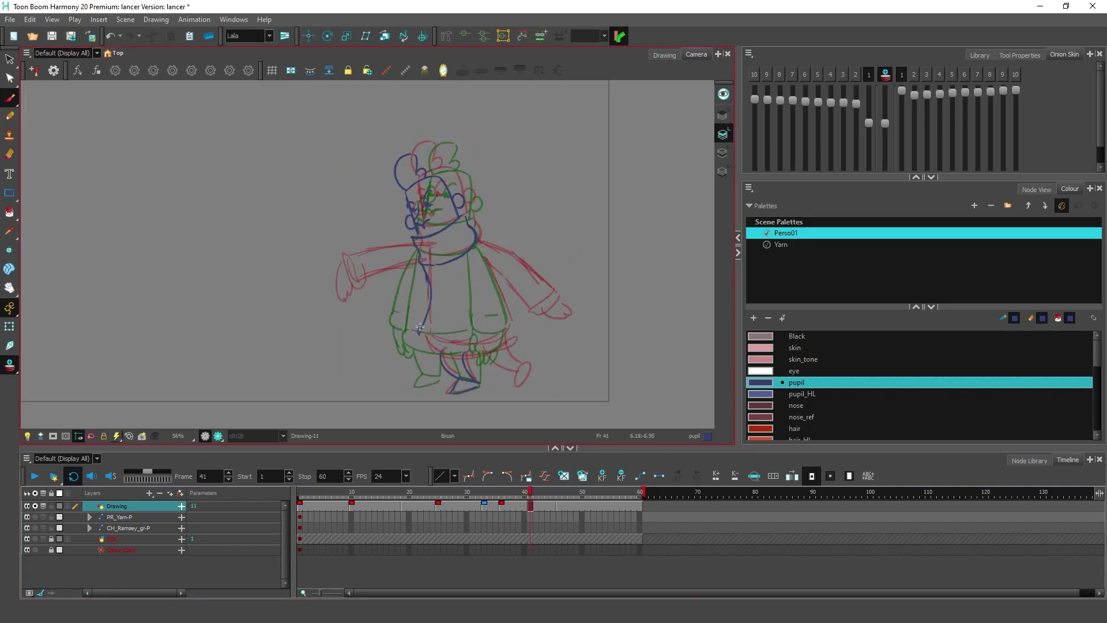
key(alt+s)
drag(392, 133, 510, 398)
drag(439, 260, 447, 253)
key(Escape)
key(alt+b)
Step: Extend the scene's end to about frame 83, unlock the ground layer and flip through the drawings around frame 36
drag(643, 491, 775, 491)
click(51, 539)
click(502, 506)
key(f)
key(g)
key(g)
click(10, 368)
Step: Rework the drawing at frame 24 by selecting the upper body and sketching the sweater hem and an arm
click(432, 506)
key(alt+s)
mouse_move(408, 142)
mouse_down()
mouse_move(482, 256)
mouse_move(415, 320)
mouse_up()
key(alt+b)
drag(420, 336, 497, 342)
drag(481, 247, 534, 253)
Step: Extend the scene's end to frame 96 and select the whole rough character at frame 58
drag(776, 491, 850, 491)
click(628, 506)
key(alt+s)
drag(324, 138, 567, 369)
Step: Sketch a hand and an arm on the rough character at frame 64 with the brush
click(664, 506)
key(alt+b)
drag(353, 291, 355, 315)
drag(477, 235, 532, 299)
Step: Select the head sketch at frame 1 and sketch the collar, arms and legs at frame 11
click(300, 506)
key(alt+s)
drag(398, 130, 489, 256)
click(358, 506)
key(alt+b)
drag(404, 233, 463, 246)
mouse_move(434, 346)
mouse_down()
mouse_move(433, 372)
mouse_move(460, 376)
mouse_up()
drag(474, 339, 481, 387)
drag(463, 247, 488, 311)
drag(338, 264, 359, 283)
Step: Sketch the character bending over with an arm reaching down in the rough drawing at frame 14
click(375, 507)
mouse_move(387, 196)
mouse_down()
mouse_move(408, 239)
mouse_move(458, 249)
mouse_up()
mouse_move(411, 285)
mouse_down()
mouse_move(402, 324)
mouse_move(366, 333)
mouse_up()
drag(373, 335, 345, 367)
drag(400, 320, 377, 352)
drag(485, 251, 503, 309)
drag(472, 343, 478, 376)
drag(456, 237, 501, 317)
drag(499, 314, 470, 353)
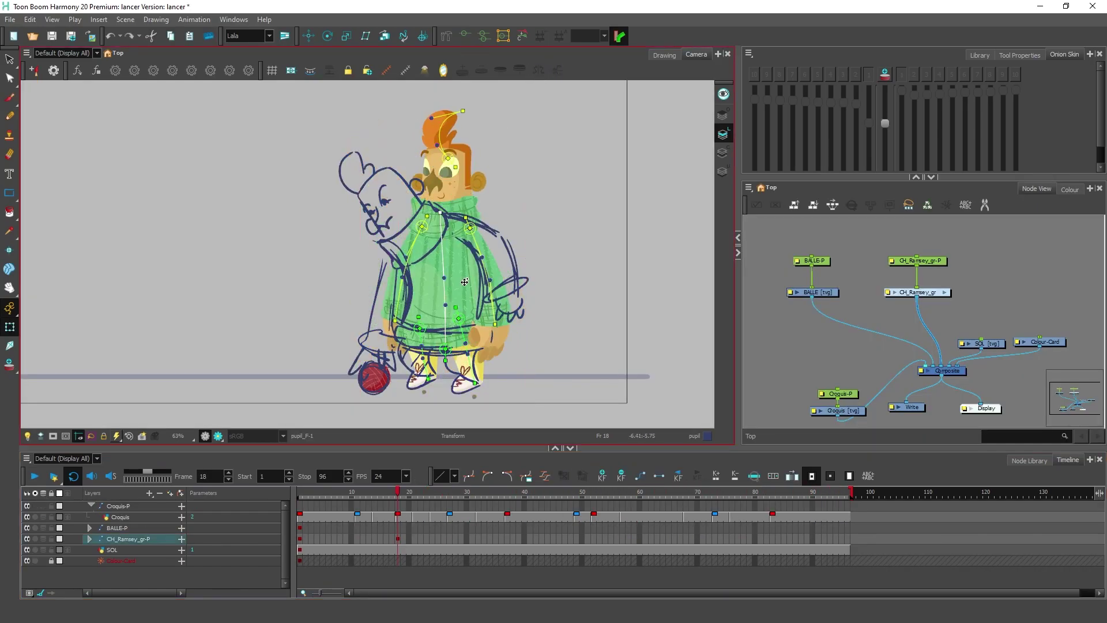
Step: Bend the character rig's body forward at frame 18 to match the rough sketch
drag(583, 222, 547, 186)
drag(400, 221, 409, 231)
drag(501, 190, 477, 171)
drag(442, 279, 447, 280)
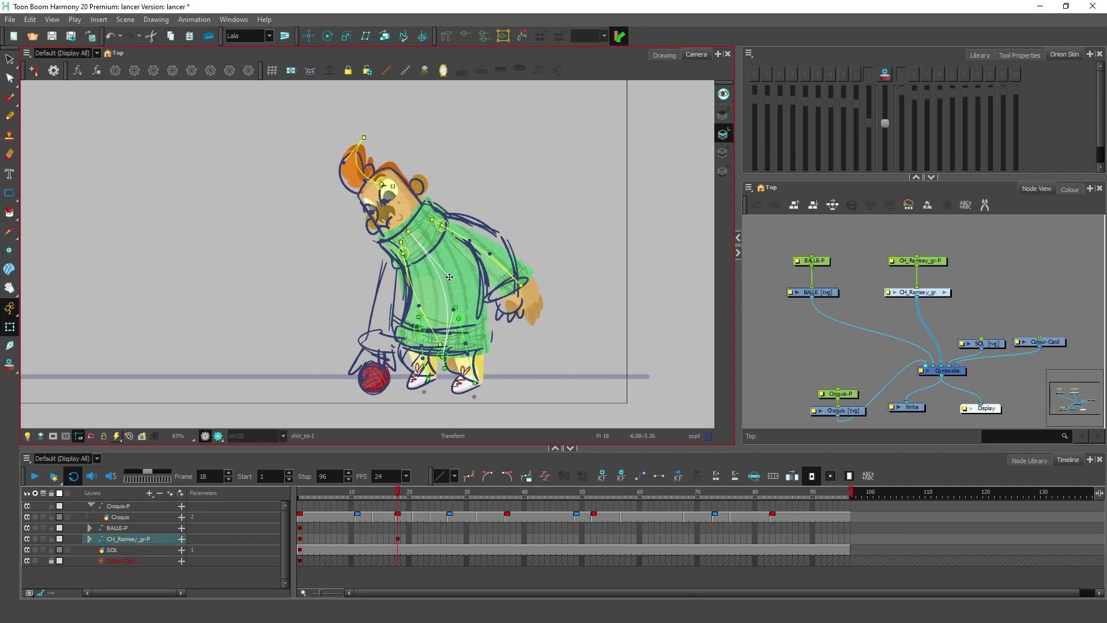
Step: Align the rig's head, hair and front arm with the rough sketch at frame 18
click(398, 199)
drag(346, 163, 335, 177)
click(496, 259)
drag(520, 286, 512, 283)
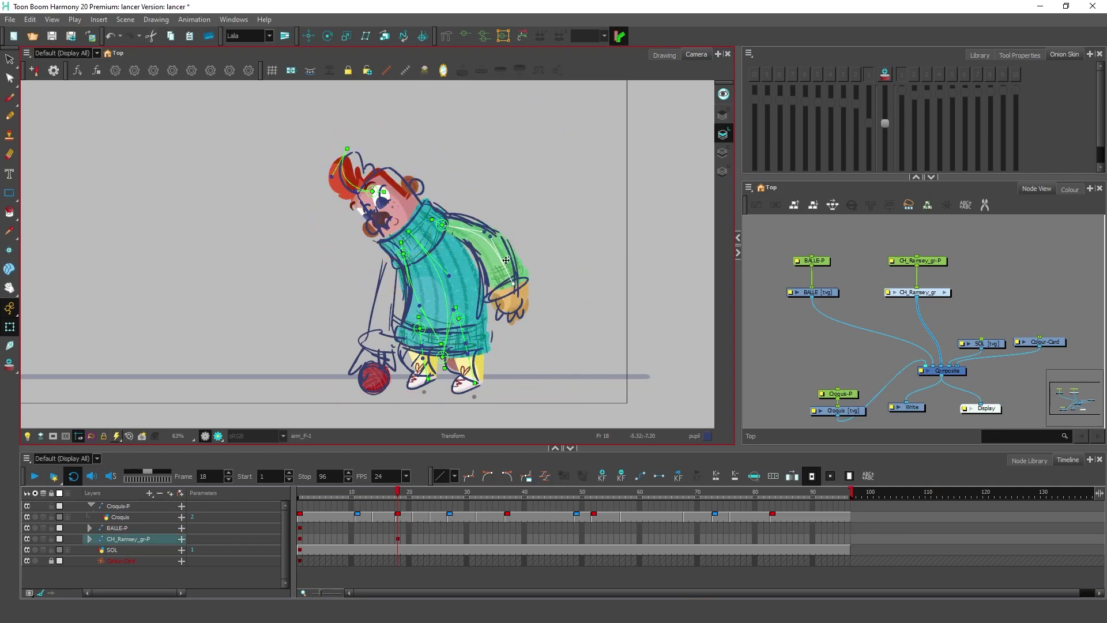
Step: Align the yarn ball with the sketch at frame 18, hiding and showing the Croquis layer to compare
click(362, 403)
scroll(362, 403, up, 4)
click(462, 326)
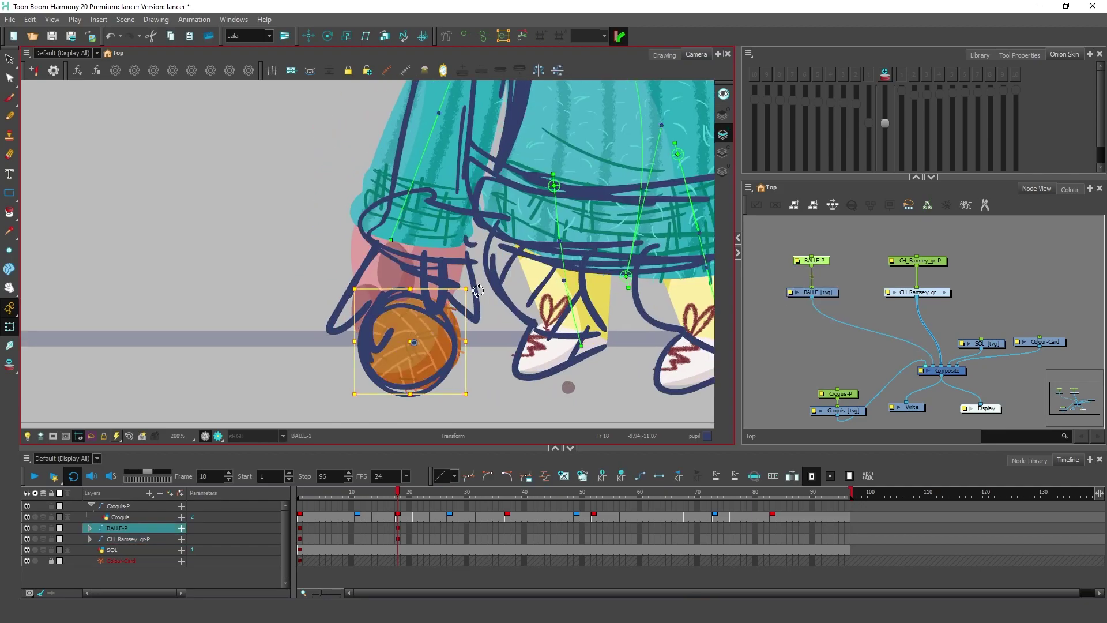
click(28, 517)
click(27, 517)
click(27, 518)
click(27, 517)
click(447, 341)
click(27, 517)
Step: Adjust the back hand's fingers against the yarn ball at frame 18
click(395, 271)
click(27, 517)
click(353, 300)
mouse_move(403, 308)
mouse_down()
mouse_move(381, 306)
mouse_move(377, 337)
mouse_up()
click(398, 517)
click(385, 326)
click(359, 301)
Step: Compare frames 6 and 18 and nudge the back hand slightly over the yarn ball
click(329, 493)
click(479, 225)
click(398, 493)
click(446, 310)
drag(446, 310, 442, 312)
click(404, 266)
Step: Delete the character rig's keyframe at frame 6 and save the scene
click(329, 539)
key(F7)
click(398, 538)
key(ctrl+s)
Step: Select the back hand's parent and reshape the hand's pose around the yarn ball at frame 18
click(359, 289)
key(b)
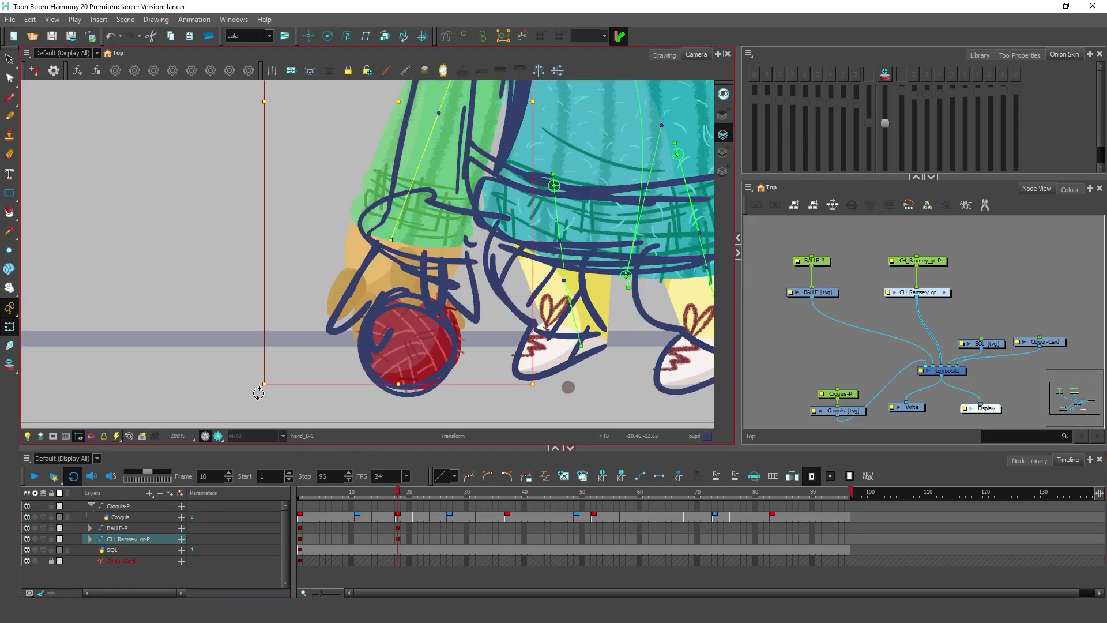
click(451, 314)
key(Escape)
drag(452, 331, 367, 351)
drag(475, 260, 412, 297)
Step: Fine-tune the leg and upper-body controls of the rig to match the rough sketch
drag(496, 366, 472, 334)
drag(539, 241, 456, 302)
drag(566, 366, 561, 364)
click(625, 306)
scroll(525, 347, down, 5)
click(453, 173)
drag(517, 119, 524, 128)
Step: Paste the copied character pose onto the CH_Ramsey_gr-P layer at frame 27
click(508, 539)
drag(605, 283, 470, 274)
key(ctrl+v)
click(450, 538)
key(ctrl+v)
Step: Raise the back arm and hand to match the sketch at frame 27 and save the scene
drag(357, 288, 372, 231)
click(359, 214)
scroll(419, 213, up, 3)
scroll(449, 248, down, 3)
key(ctrl+s)
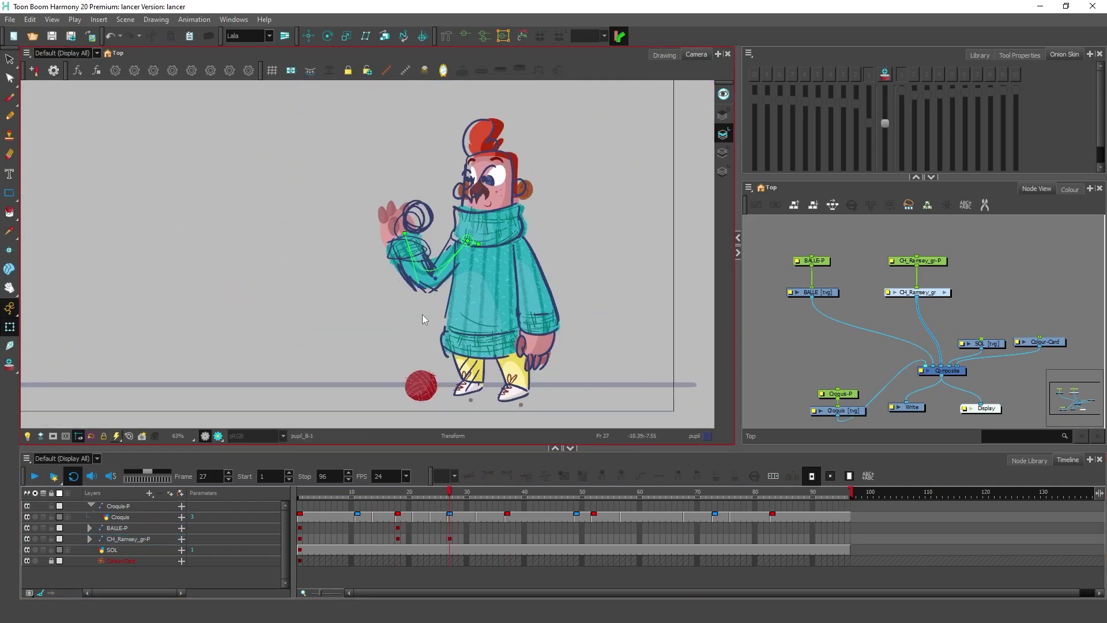
Step: Hide the Croquis sketch layer to view the posed character without it
click(27, 517)
scroll(486, 257, up, 2)
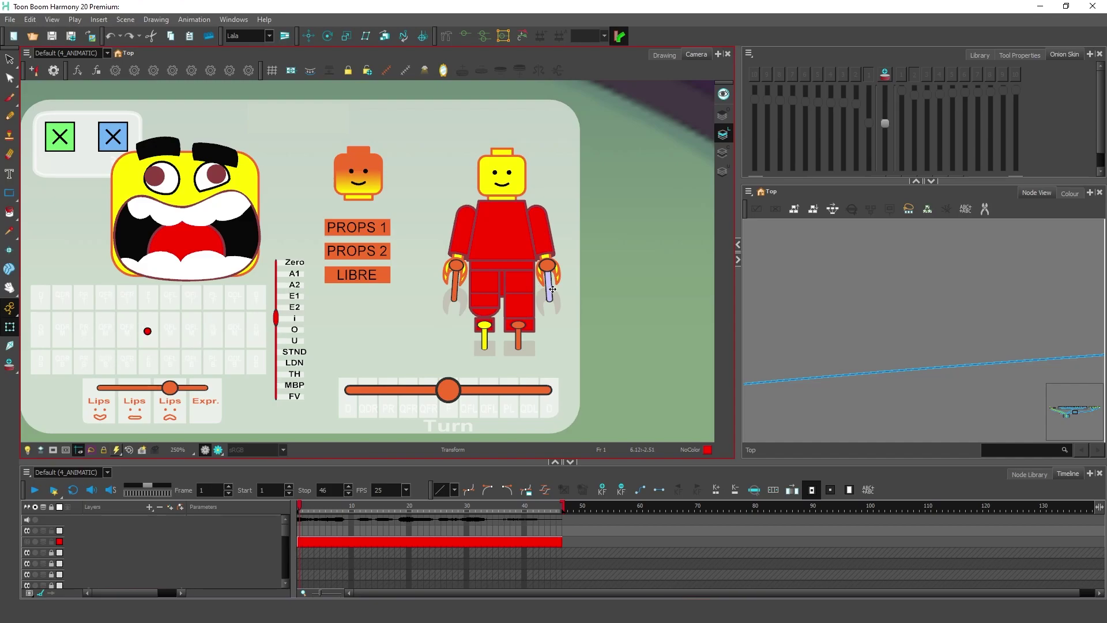
Step: Move the two hand controllers of the red and yellow character's rig interface
drag(550, 292, 550, 328)
click(457, 286)
drag(456, 287, 499, 346)
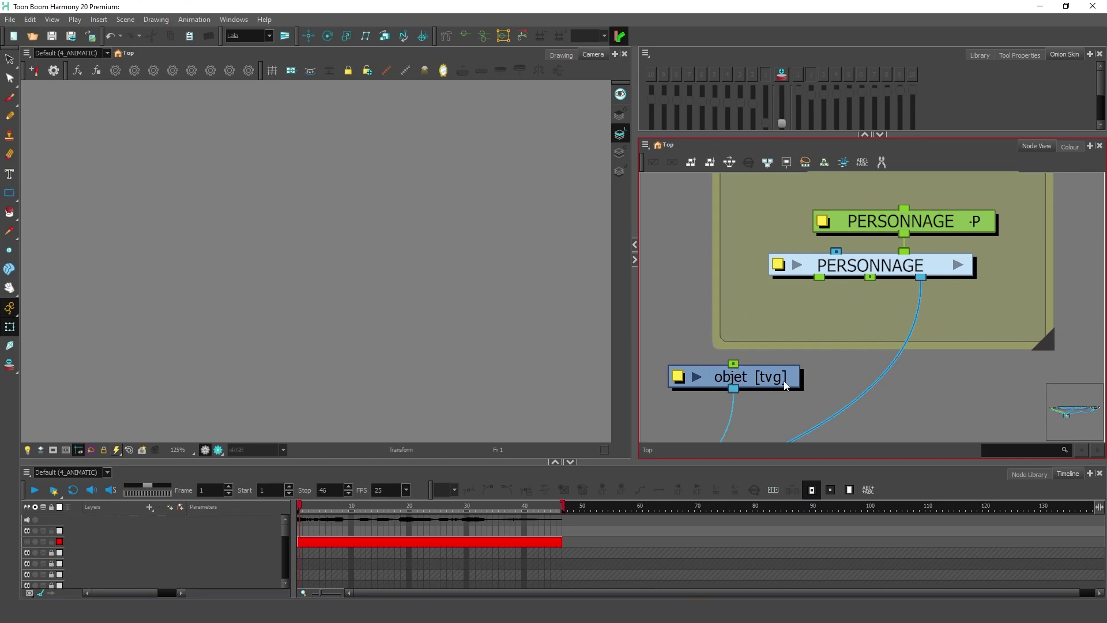
Step: Connect the objet drawing node's input to the output port of the PERSONNAGE group
drag(733, 363, 827, 306)
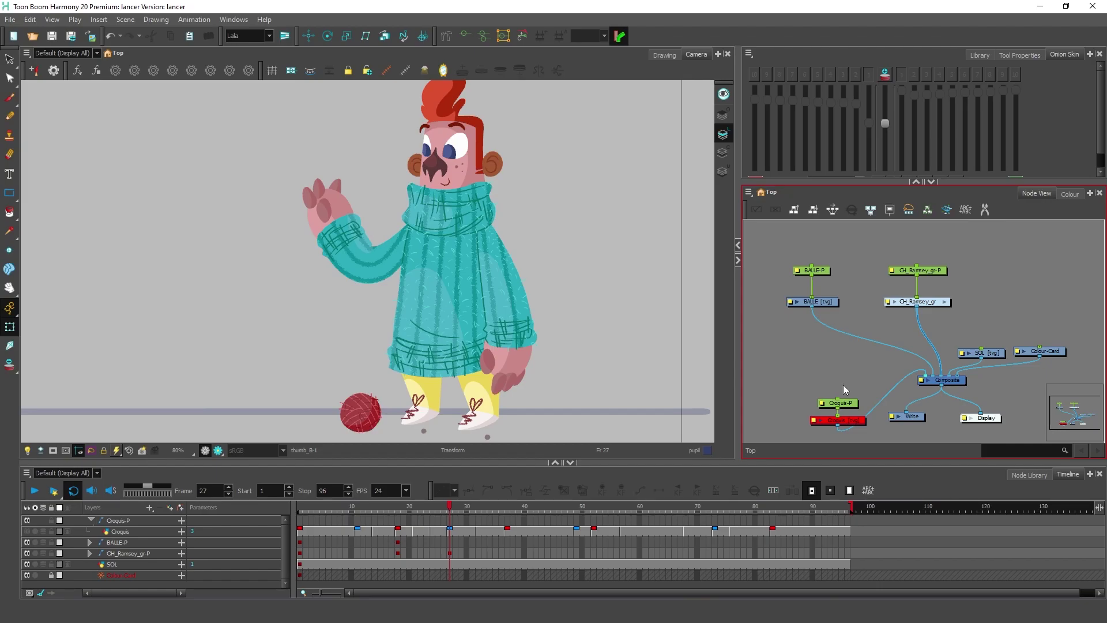
Step: Go to frame 1 and select the yarn ball's BALLE-P layer
scroll(276, 313, up, 5)
click(272, 529)
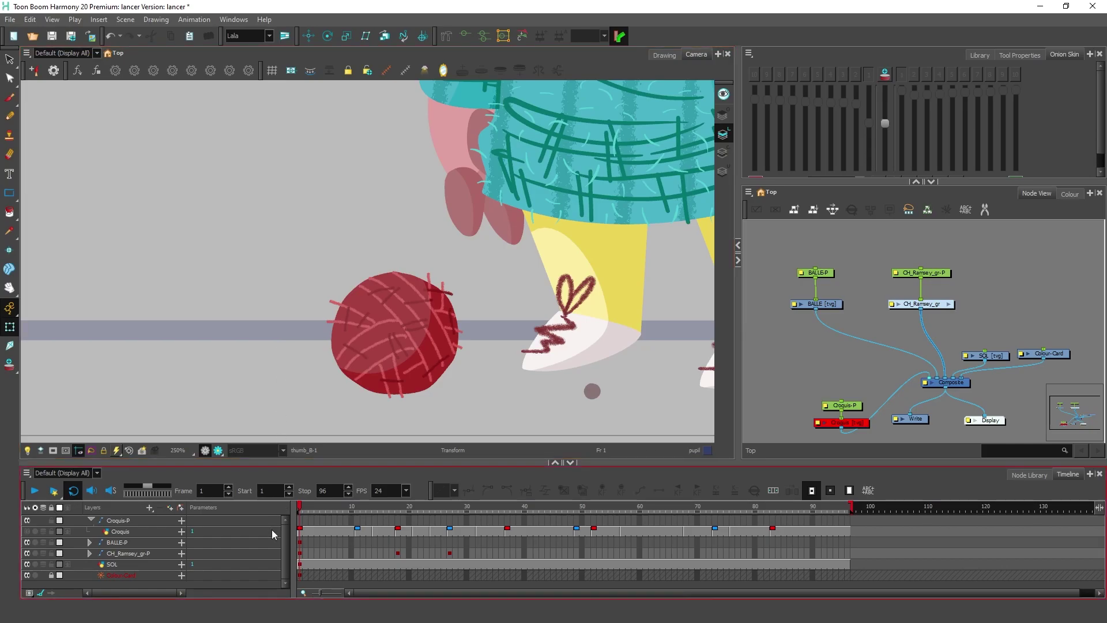
click(300, 542)
key(shift+m)
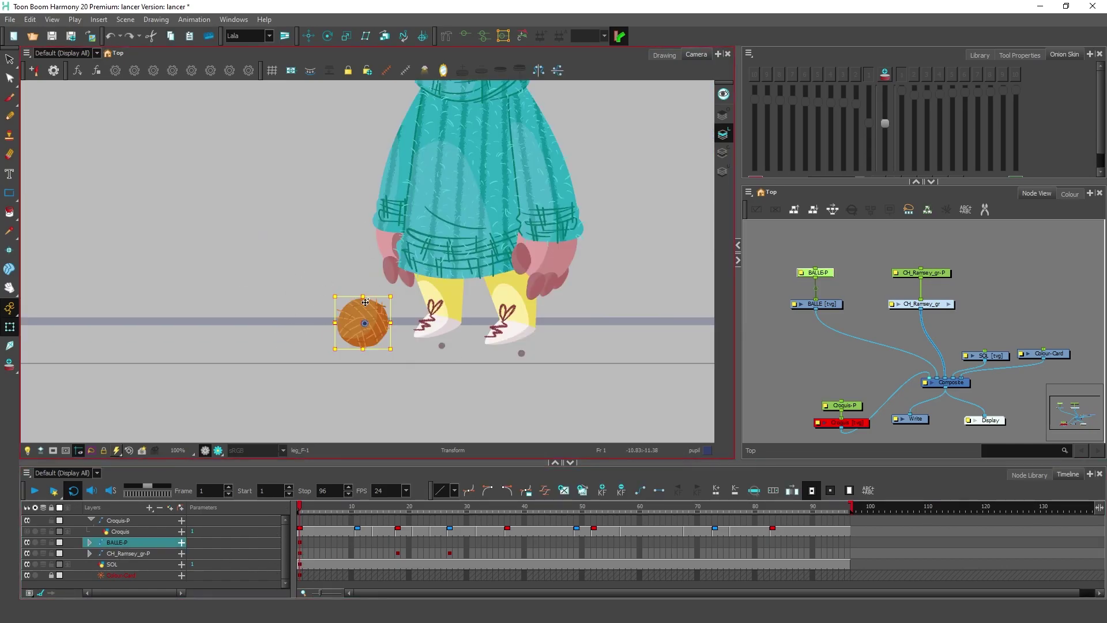
Step: Try to move the character's back arm at frame 1 and undo the move
click(379, 231)
drag(440, 293, 458, 303)
key(ctrl+z)
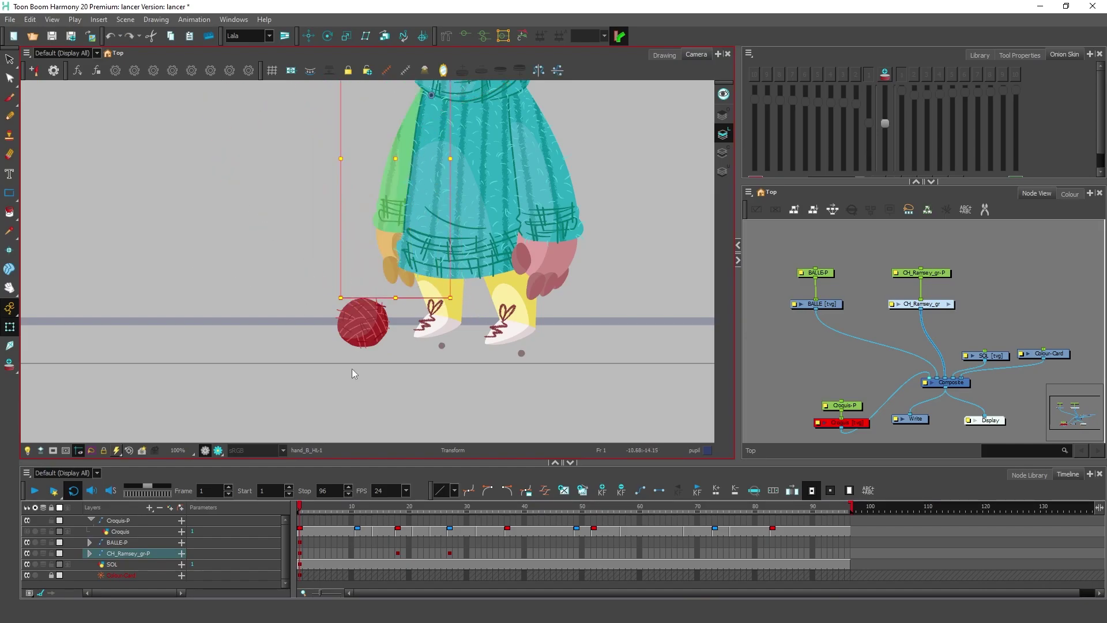
click(353, 374)
scroll(329, 346, up, 2)
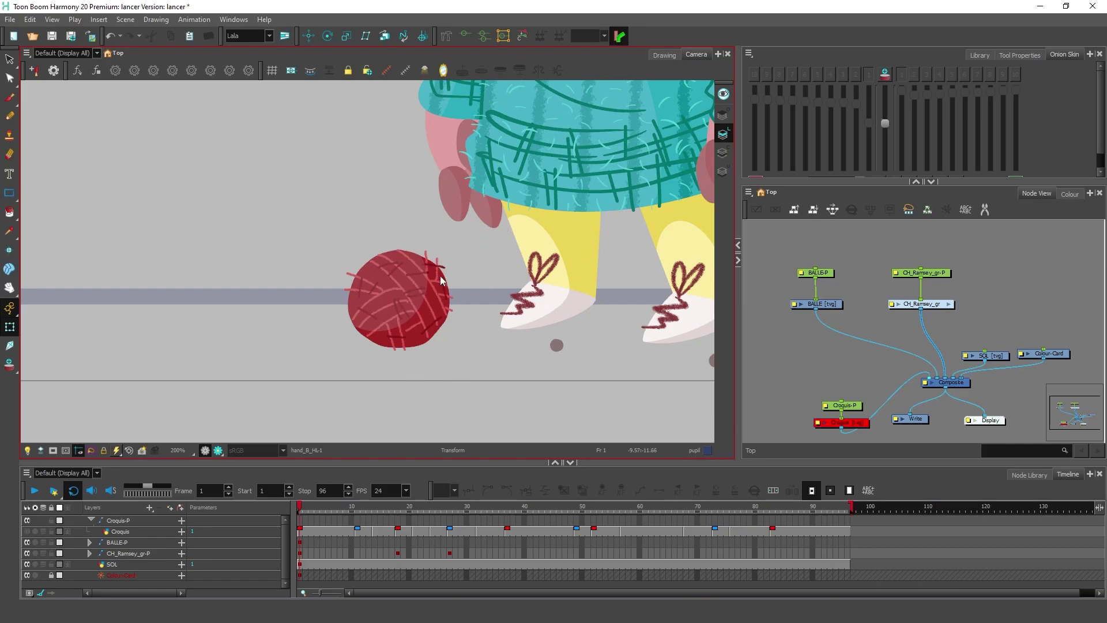
Step: Delete the BALLE drawing node and its BALLE-P peg from the node network
drag(768, 238, 858, 331)
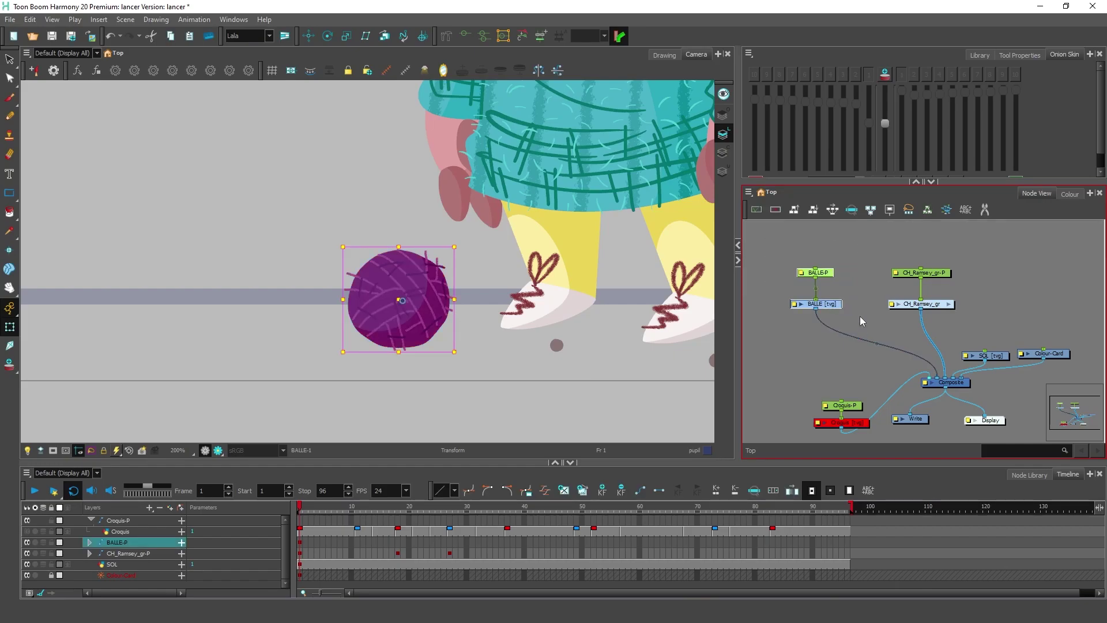
key(Delete)
Step: Select the character's whole back hand and locate its full_hand_B-P peg inside the CH_Ramsey_gr group
scroll(520, 110, down, 2)
drag(520, 109, 525, 261)
click(484, 290)
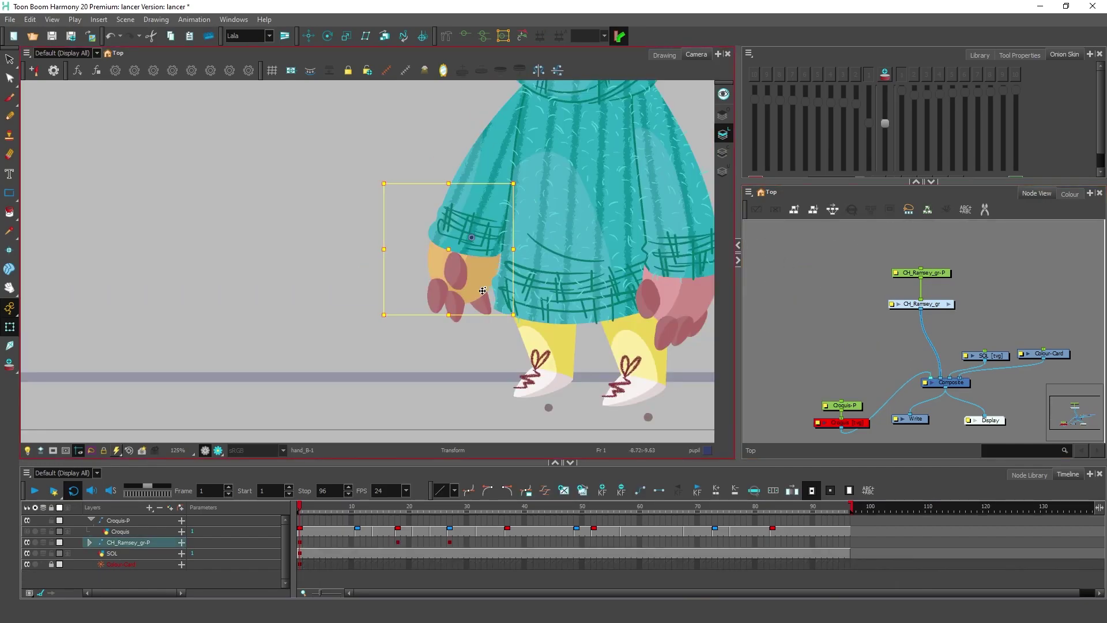
key(b)
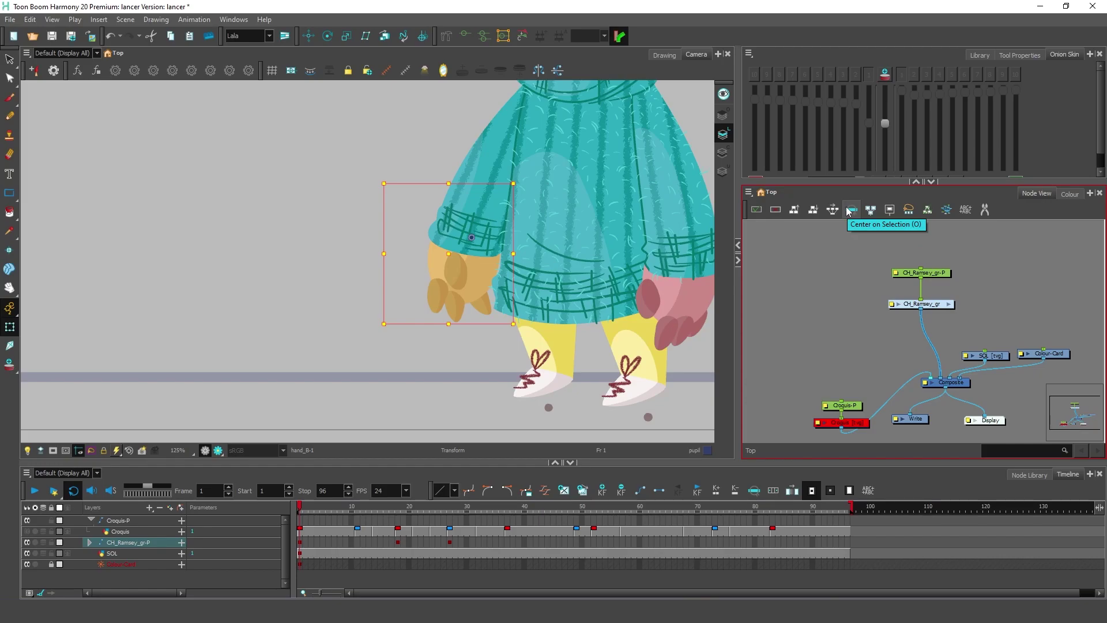
click(848, 211)
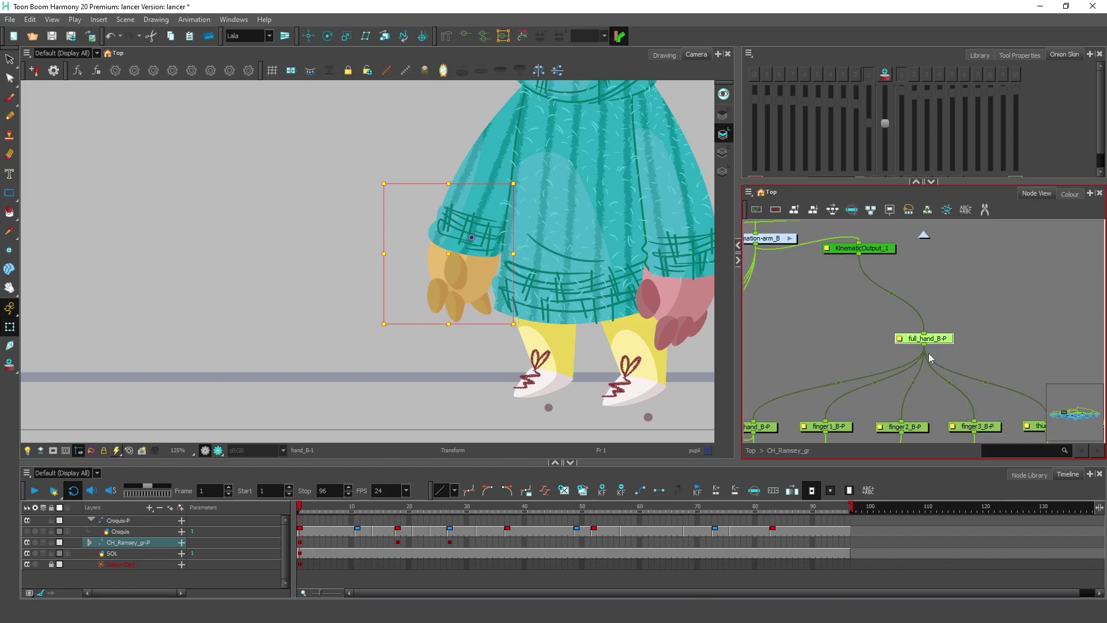
mouse_move(933, 335)
mouse_down()
mouse_move(900, 308)
mouse_move(941, 296)
mouse_up()
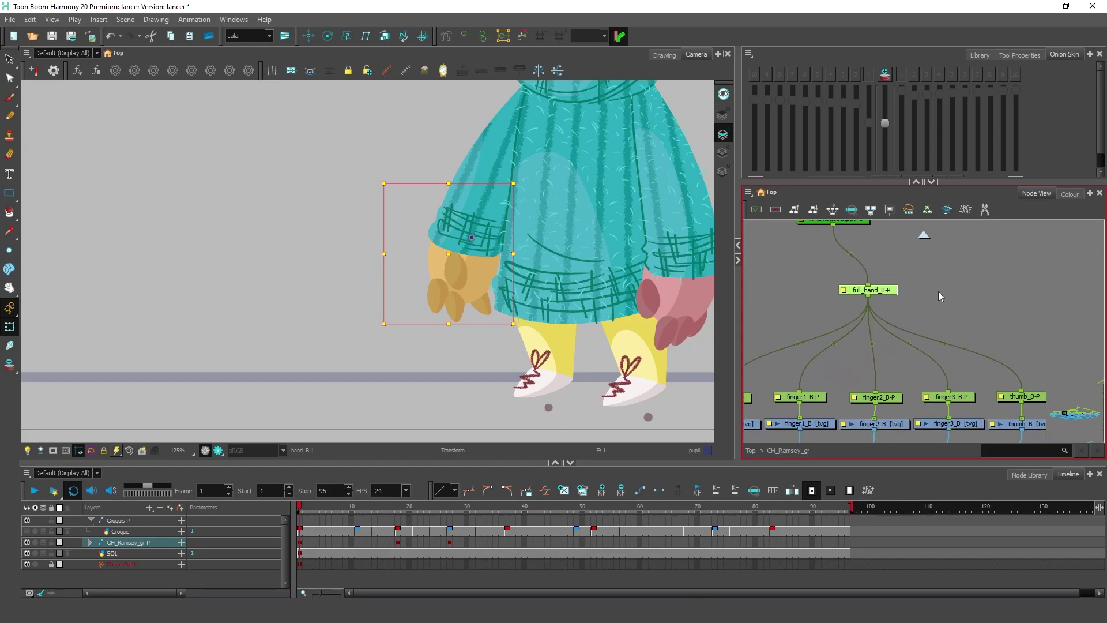
Step: Paste the BALLE-P peg and BALLE drawing node beside full_hand_B-P and connect the drawing to the character group's composite
click(920, 302)
click(881, 292)
drag(953, 303, 875, 283)
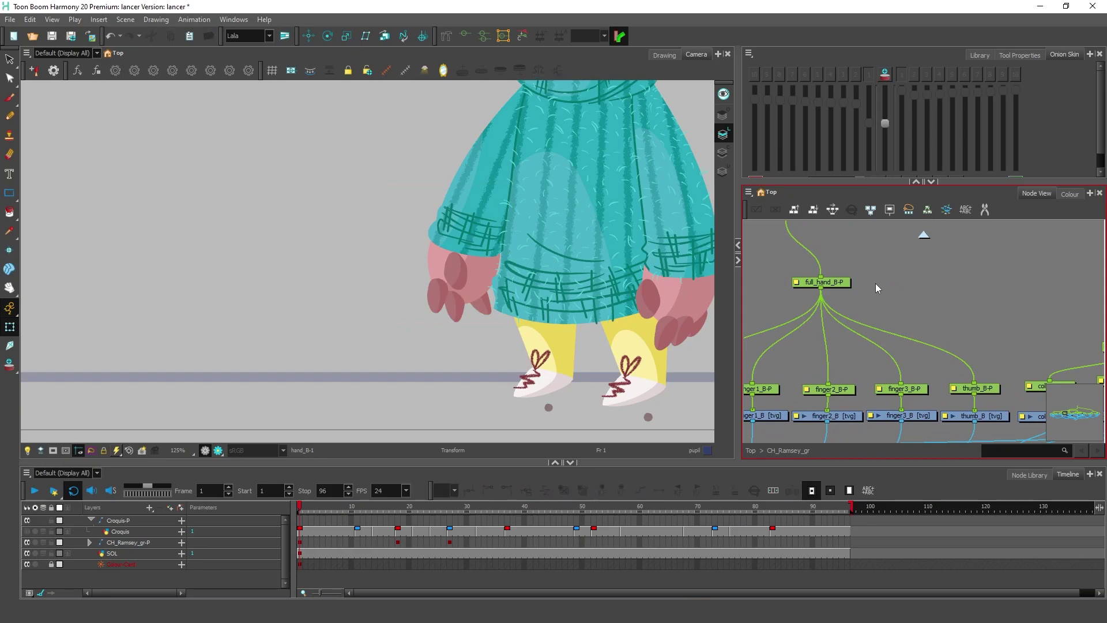
key(ctrl+v)
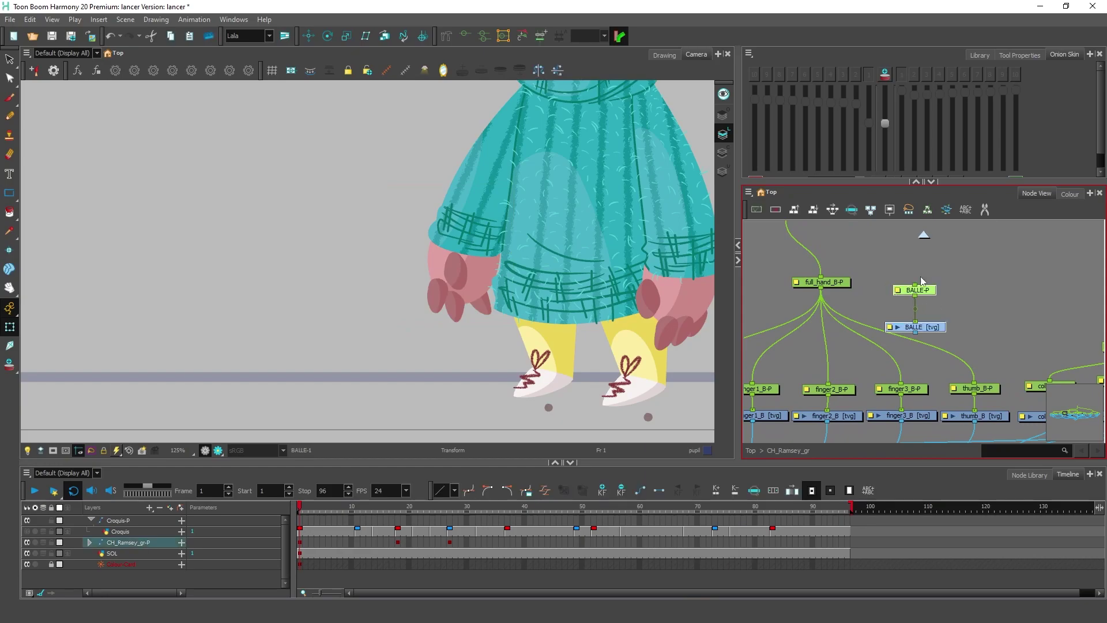
scroll(900, 320, down, 2)
drag(908, 341, 808, 354)
scroll(836, 349, up, 5)
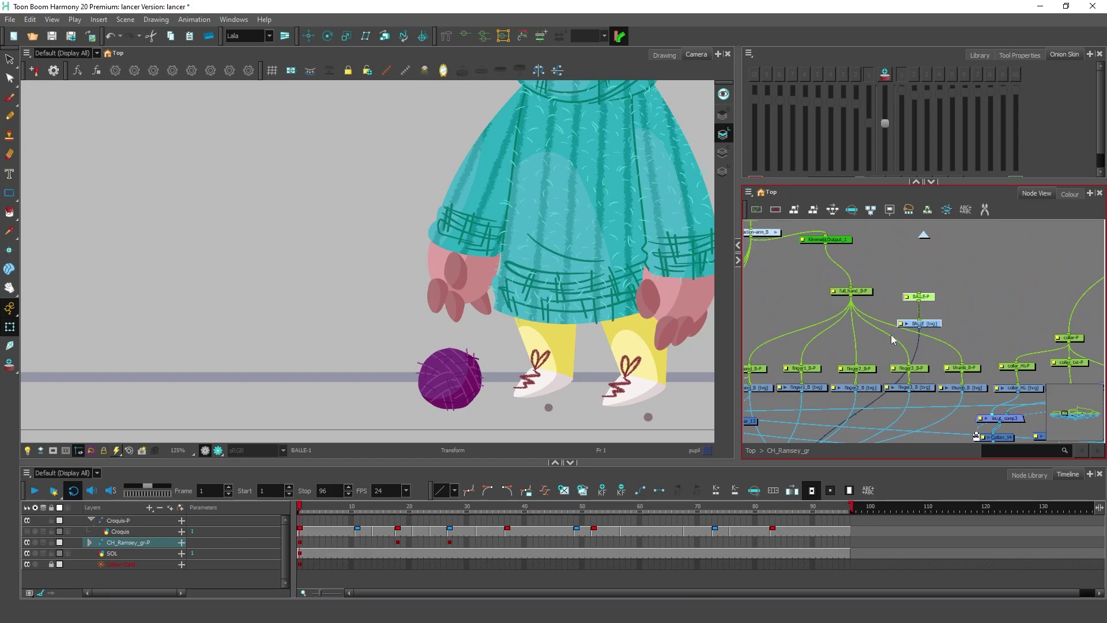
Step: Parent the BALLE-P peg to the full_hand_B-P peg and move the yarn ball onto the back hand at frame 1
scroll(868, 300, up, 3)
click(954, 276)
drag(950, 289, 840, 291)
scroll(470, 312, down, 3)
scroll(470, 312, down, 1)
drag(960, 295, 961, 304)
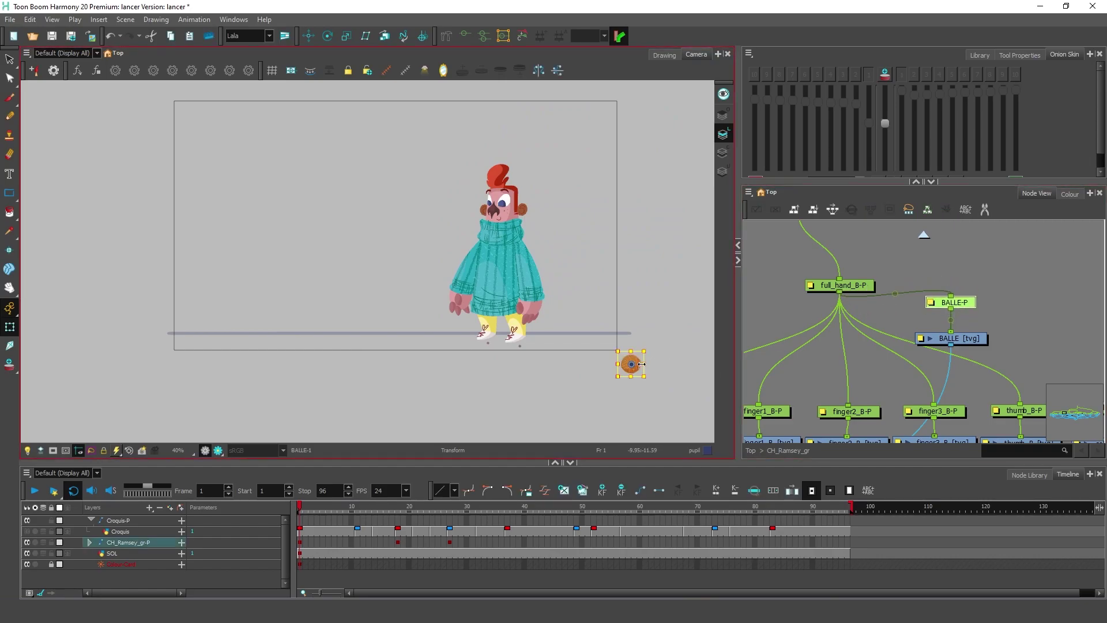
drag(634, 367, 468, 314)
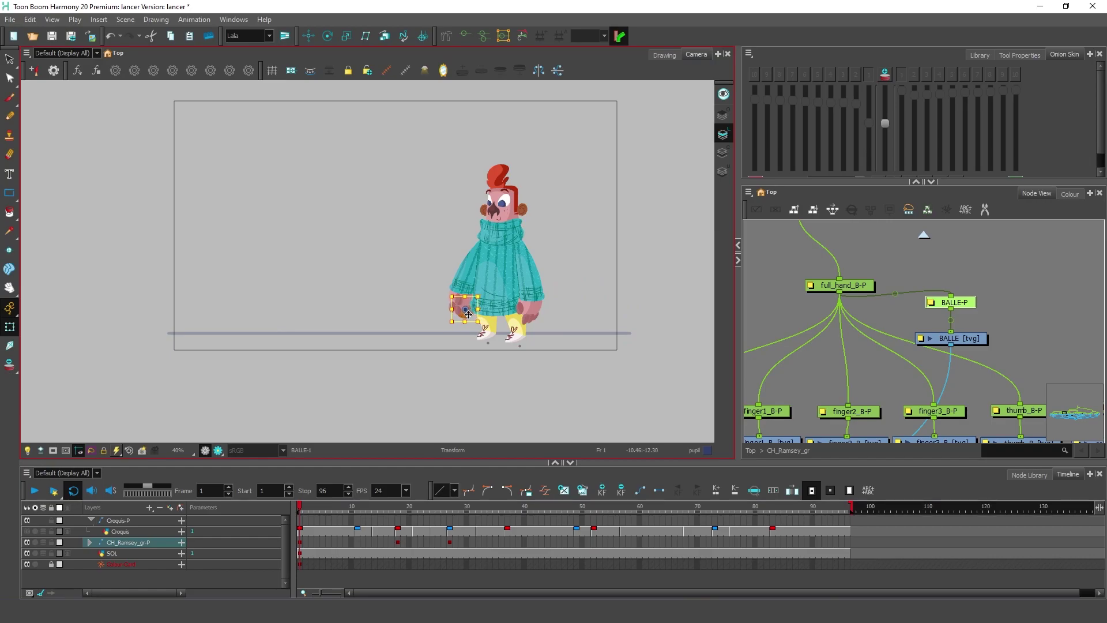
scroll(468, 314, up, 2)
Step: Select the whole back arm, try rotating it with the yarn ball attached, and undo the rotation
click(490, 254)
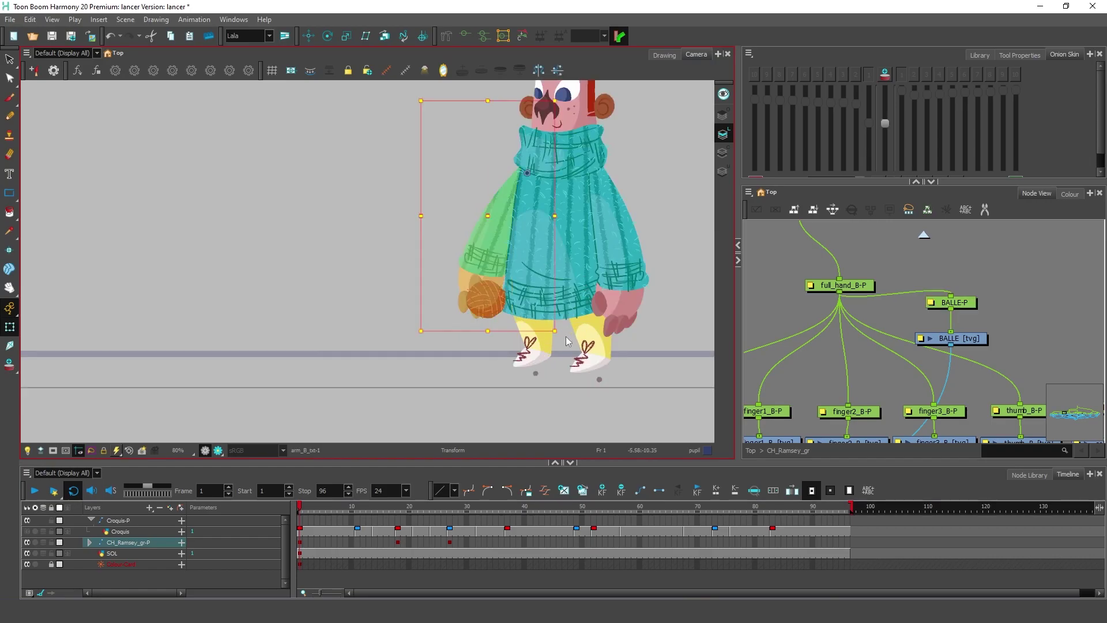
click(413, 317)
click(462, 284)
key(b)
key(b)
key(b)
drag(557, 340, 441, 300)
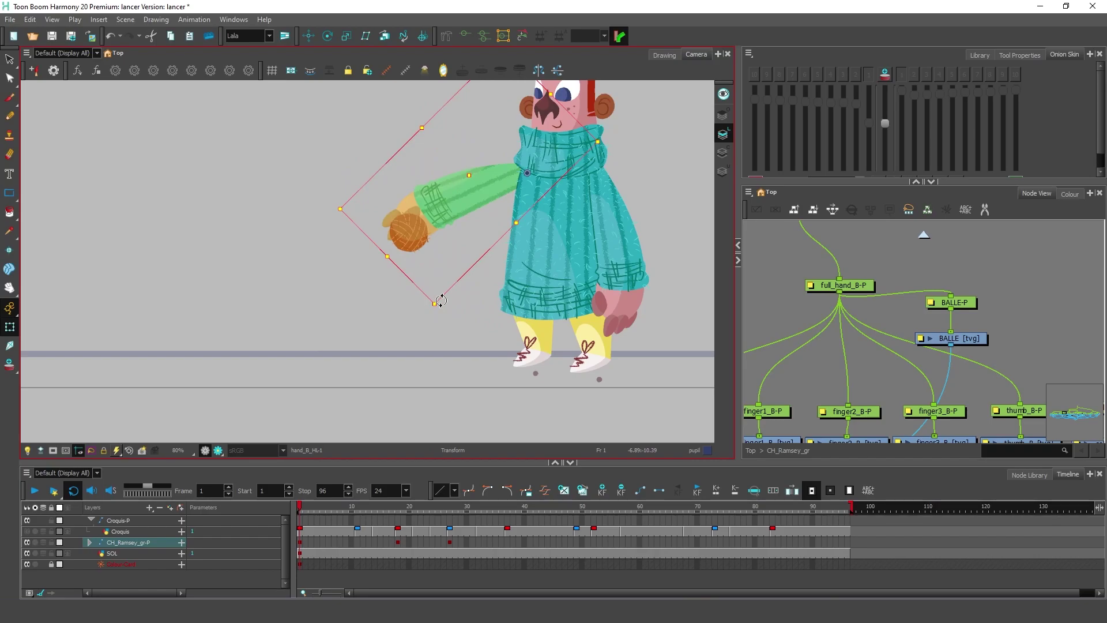
key(ctrl+z)
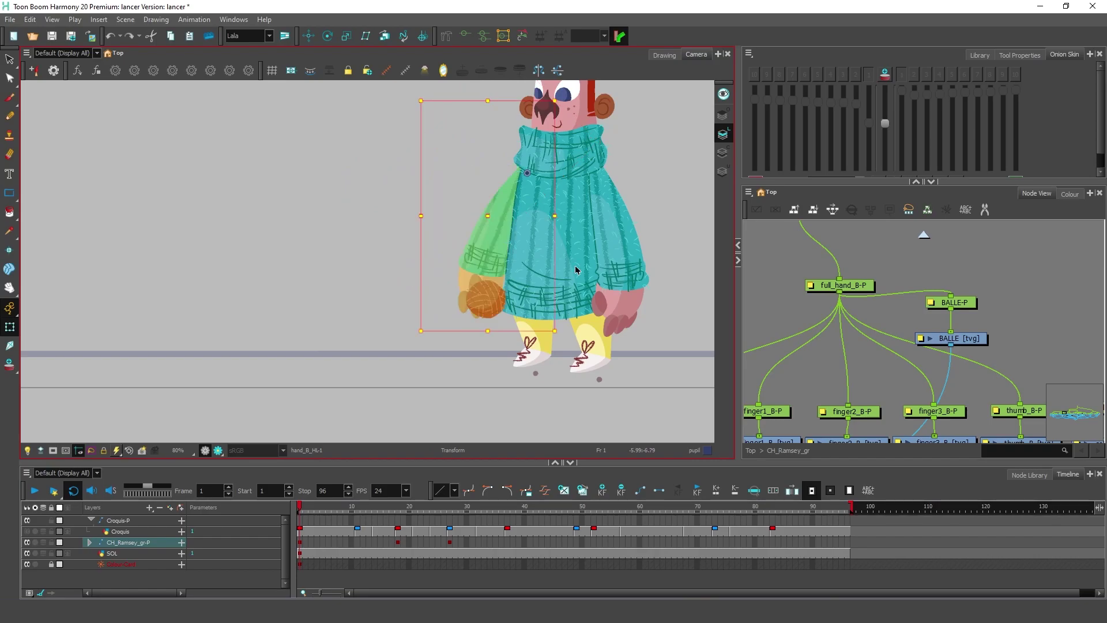
Step: Move the yarn ball down to the floor beneath the back hand at frame 1 and go to frame 18
click(482, 301)
drag(498, 300, 495, 353)
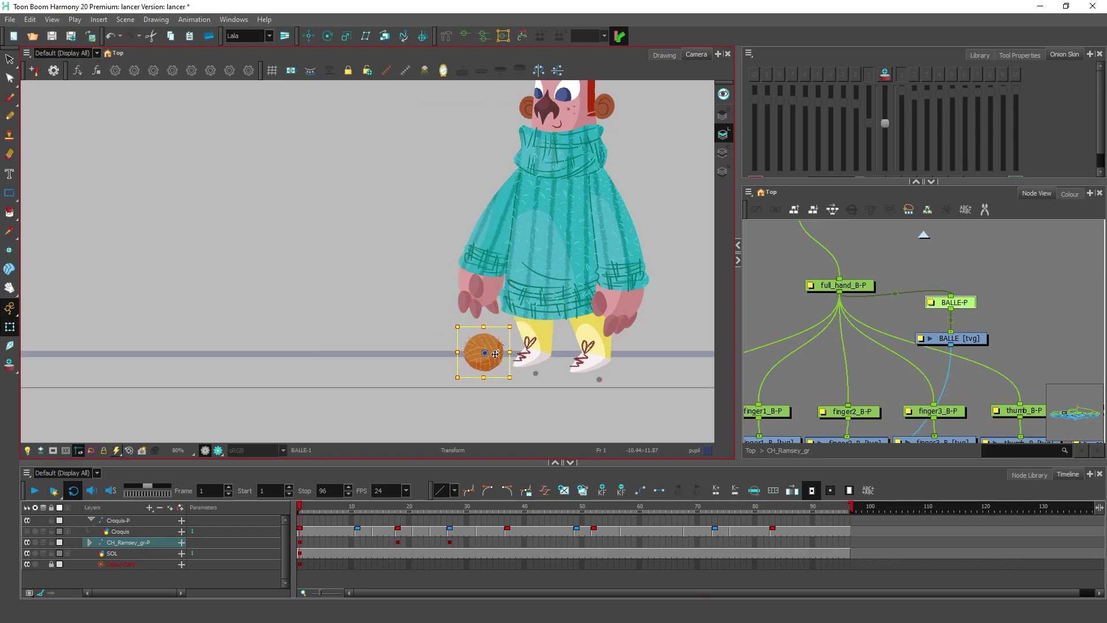
click(401, 509)
Step: Reposition the separate yarn ball onto the rising hand at frames 25, 23 and 21
drag(451, 493, 367, 517)
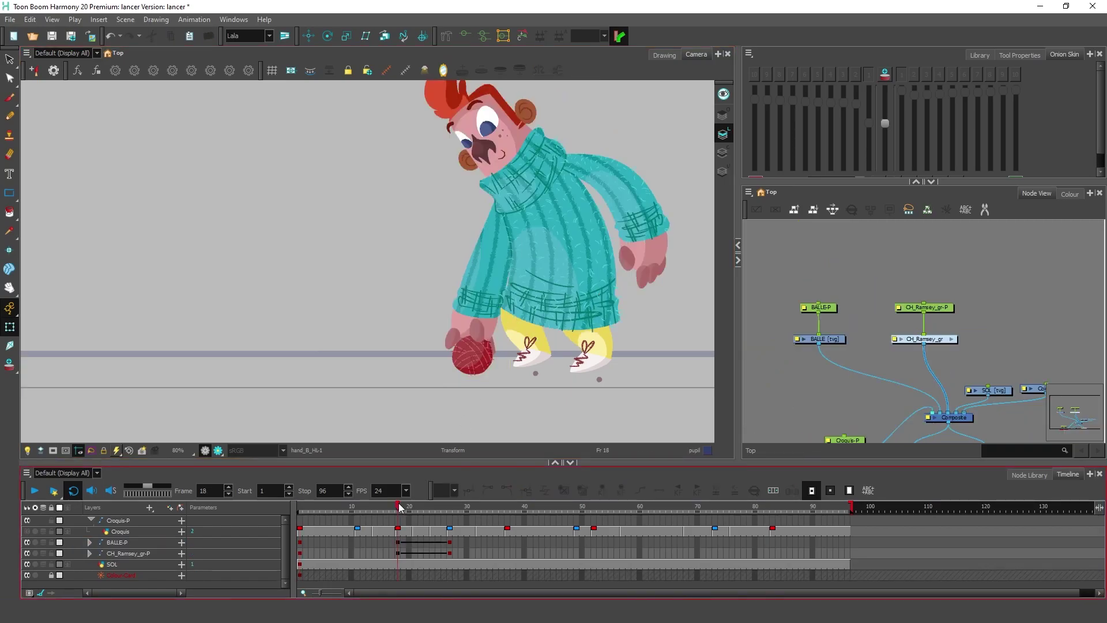
drag(402, 508, 437, 546)
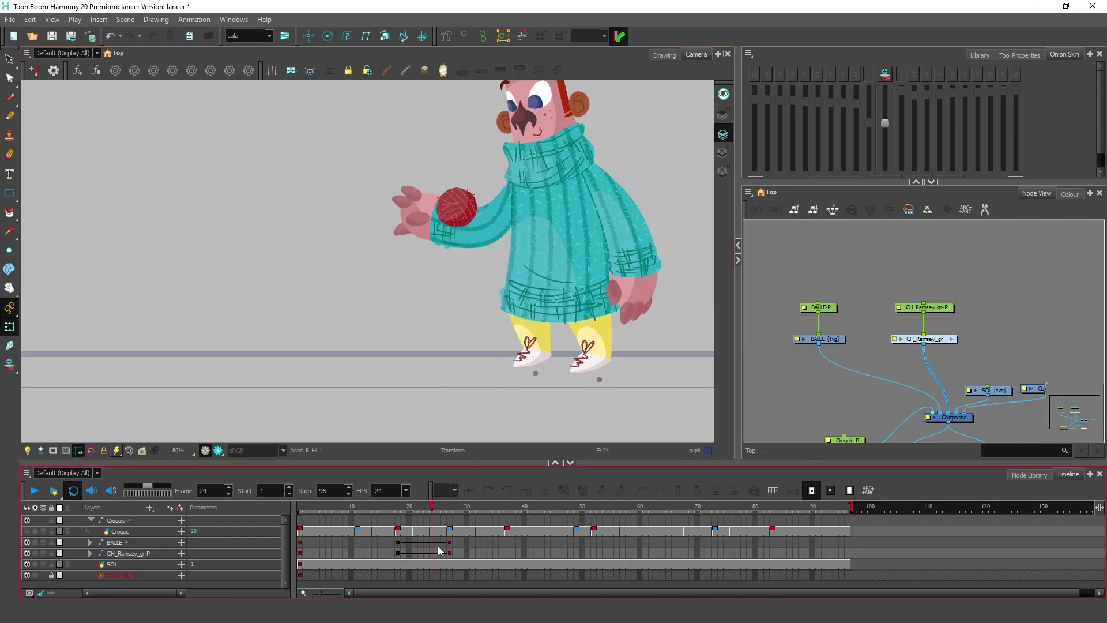
click(437, 542)
drag(462, 186, 417, 187)
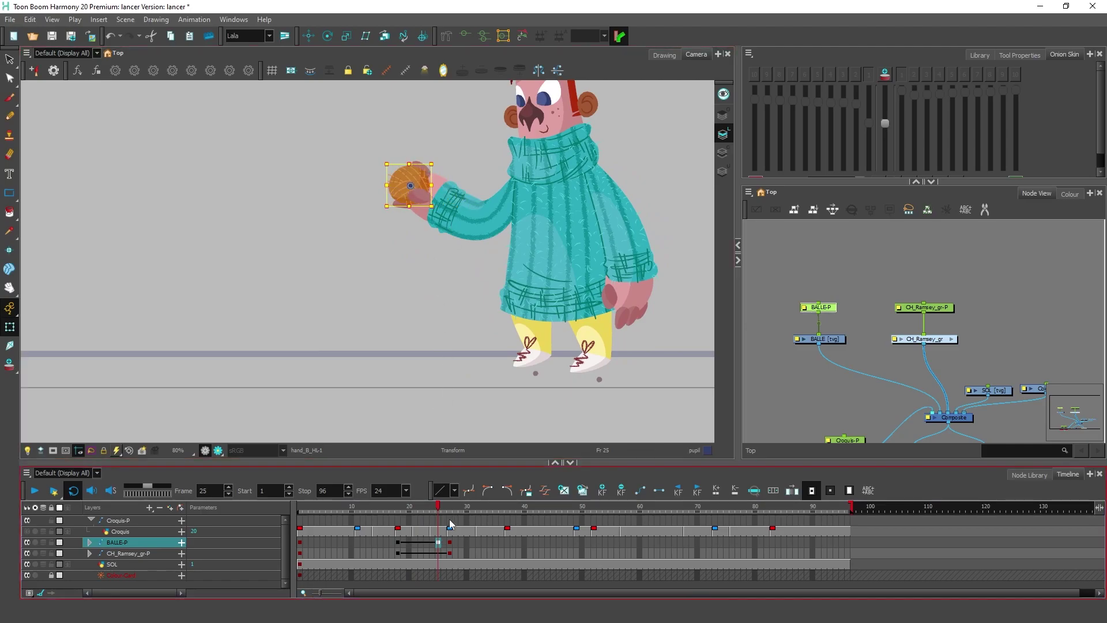
click(431, 542)
click(426, 543)
drag(428, 229, 425, 294)
click(420, 542)
click(415, 543)
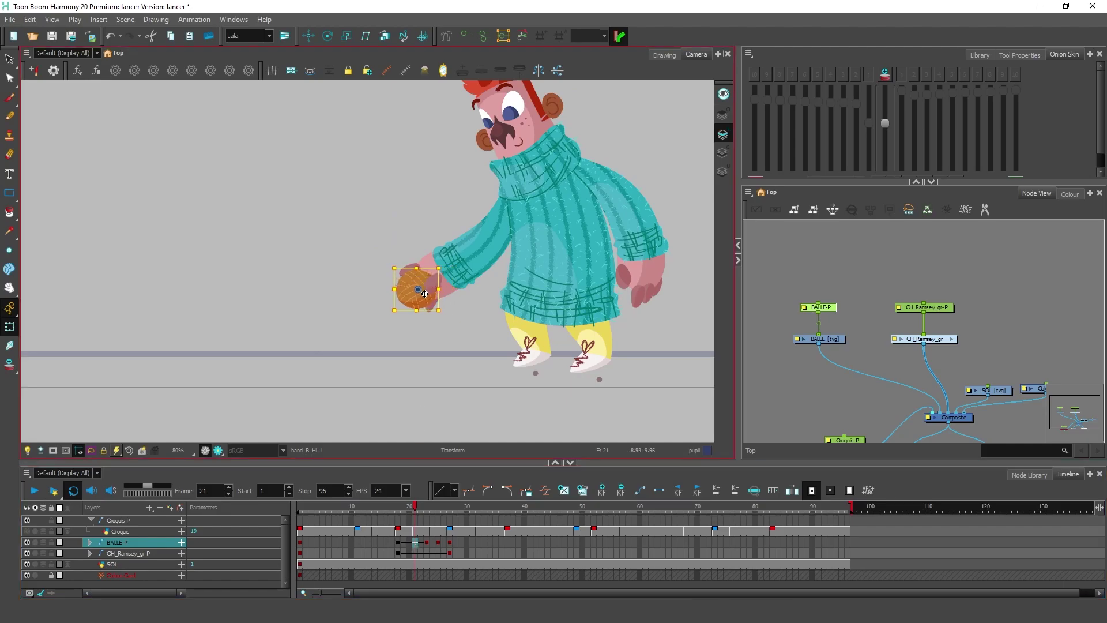
Step: At frame 18, select the top-level BALLE-P peg together with its BALLE drawing node for copying
click(397, 507)
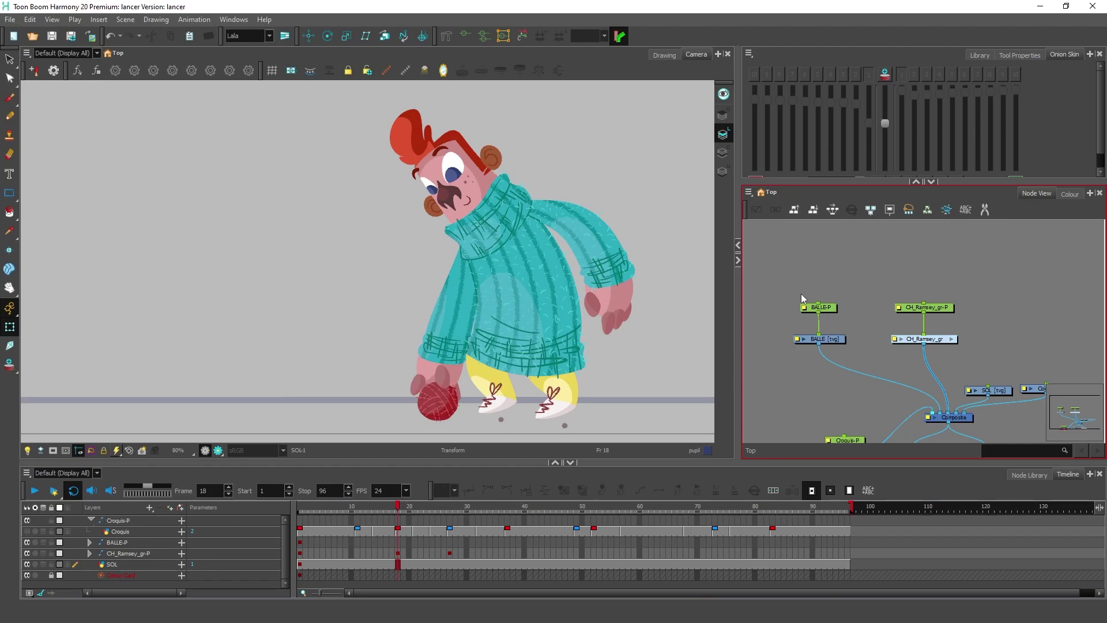
drag(769, 274, 851, 360)
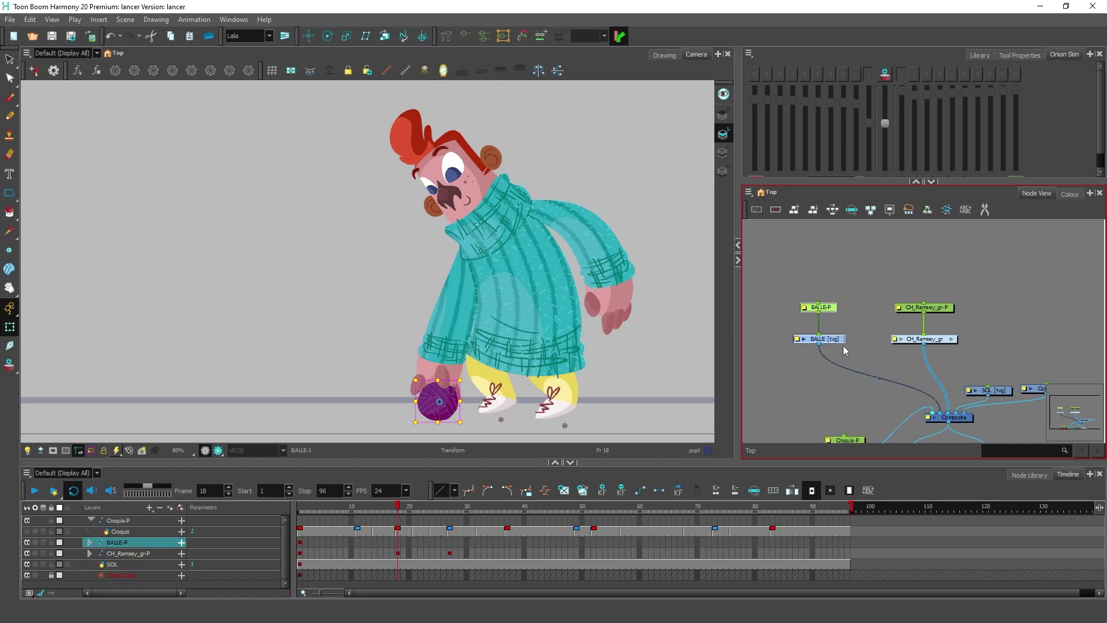
Step: Select the complete back hand and center the node network on its full_hand_B-P peg
click(430, 370)
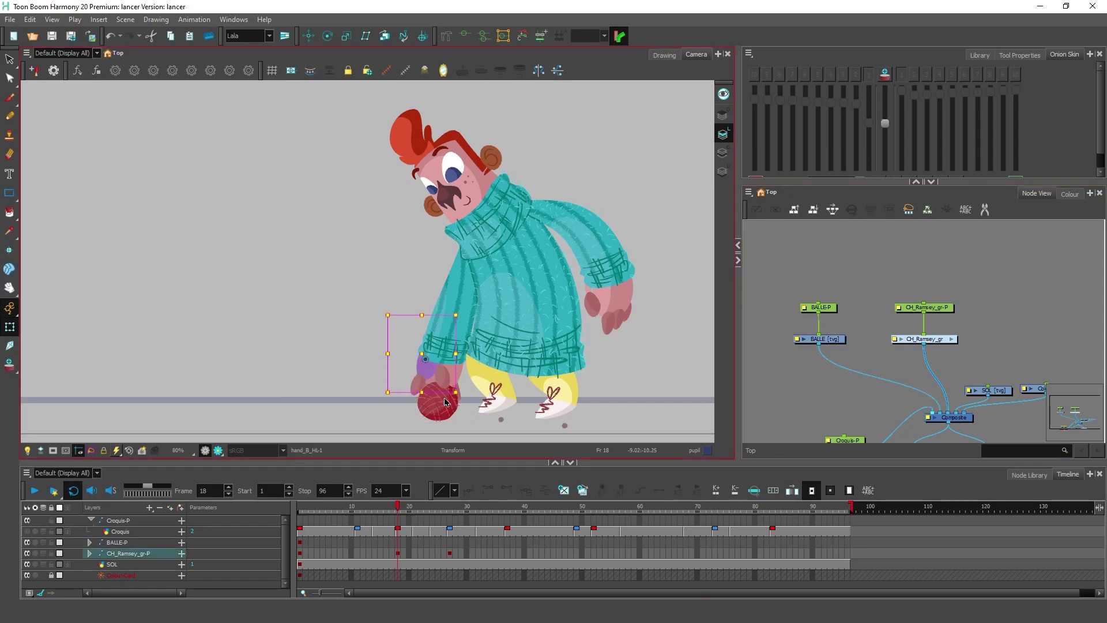
click(423, 377)
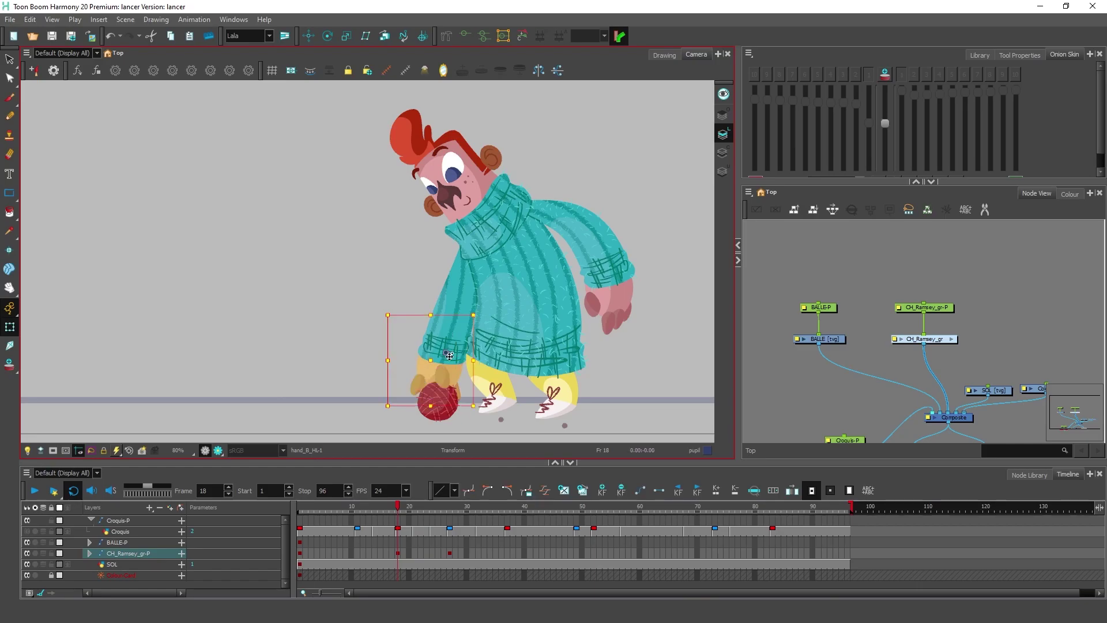
click(852, 210)
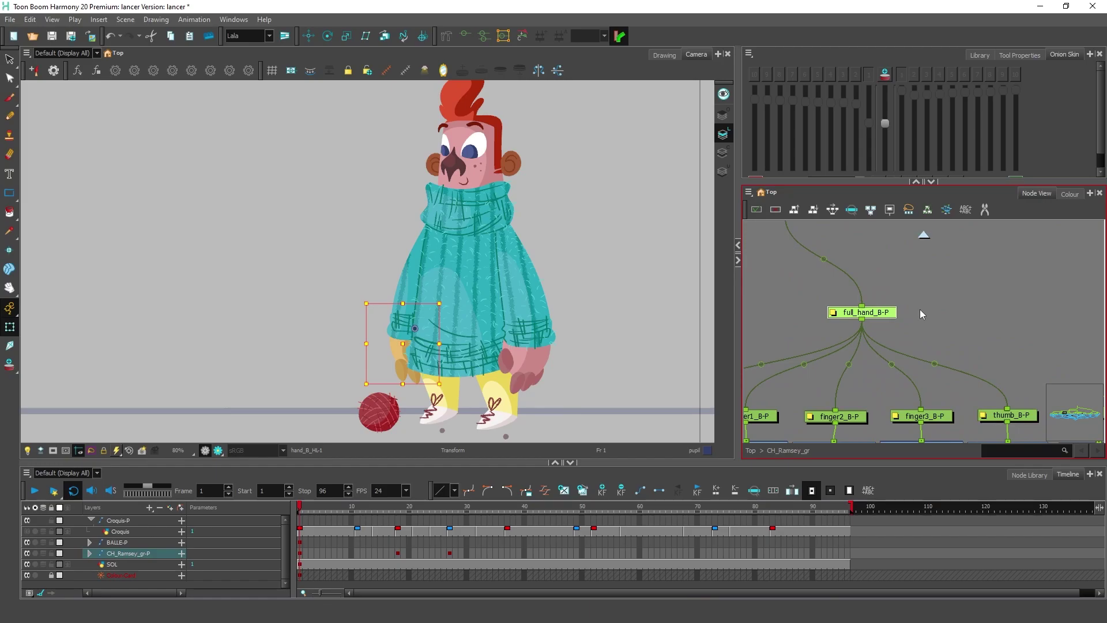
drag(916, 286, 881, 275)
Step: Paste the copied BALLE nodes beside full_hand_B-P using Paste Special with Create New Columns enabled
click(881, 276)
key(ctrl+b)
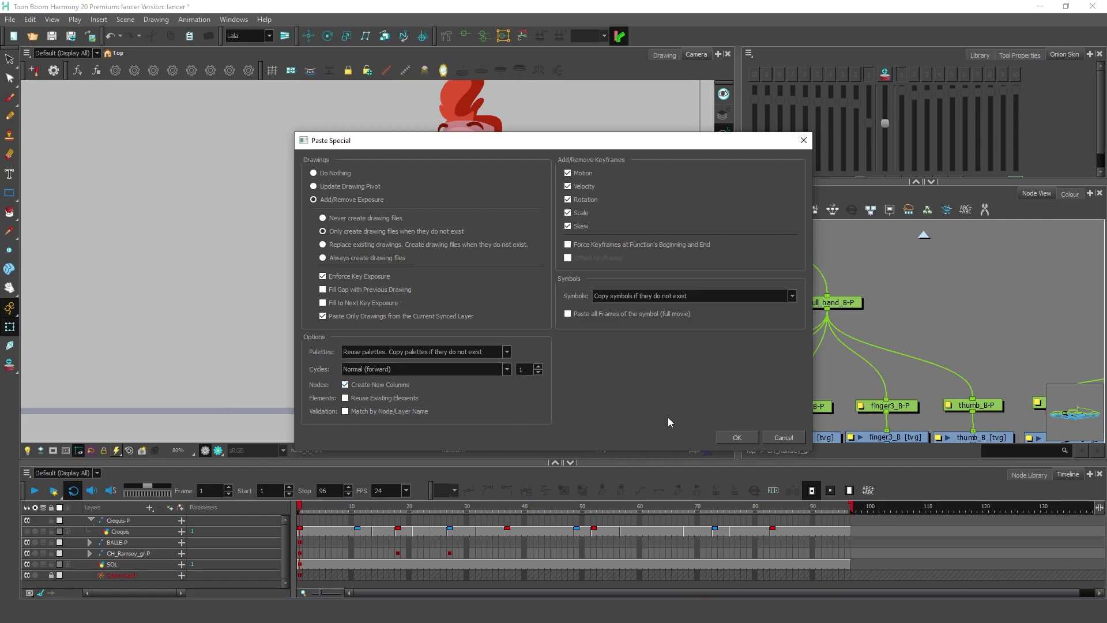
click(737, 437)
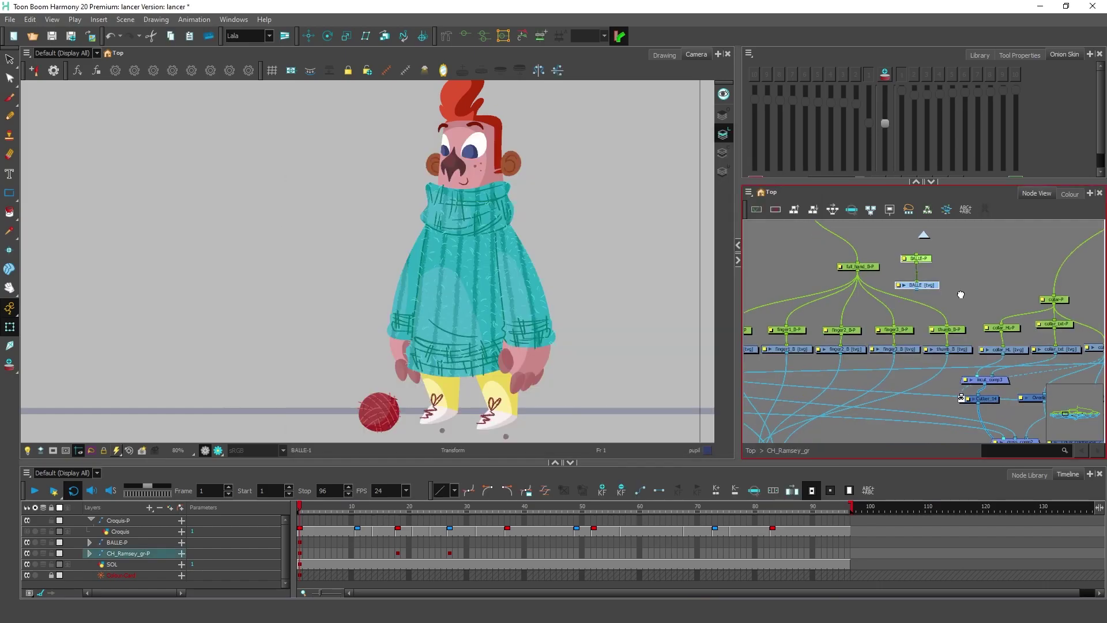
Step: Connect the pasted BALLE drawing to the character's composite and parent its BALLE-P peg to full_hand_B-P
drag(779, 416, 850, 484)
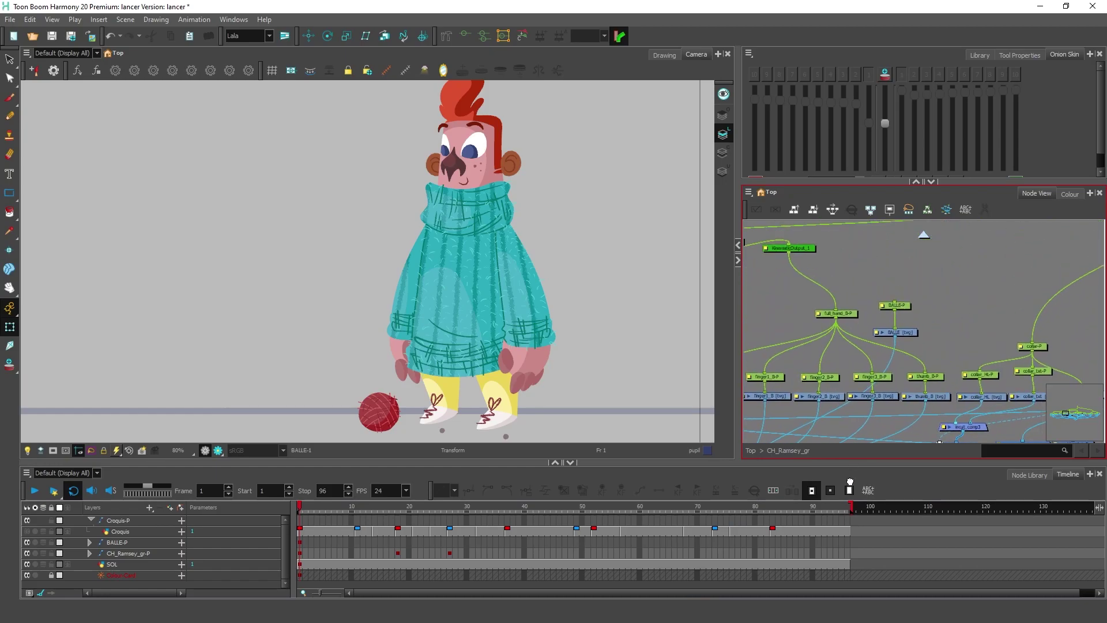
scroll(845, 278, up, 3)
drag(837, 337, 829, 340)
drag(929, 320, 928, 336)
Step: Select the duplicate ball's BALLE-P peg and move the ball into the raised back hand at frame 27
scroll(668, 350, down, 2)
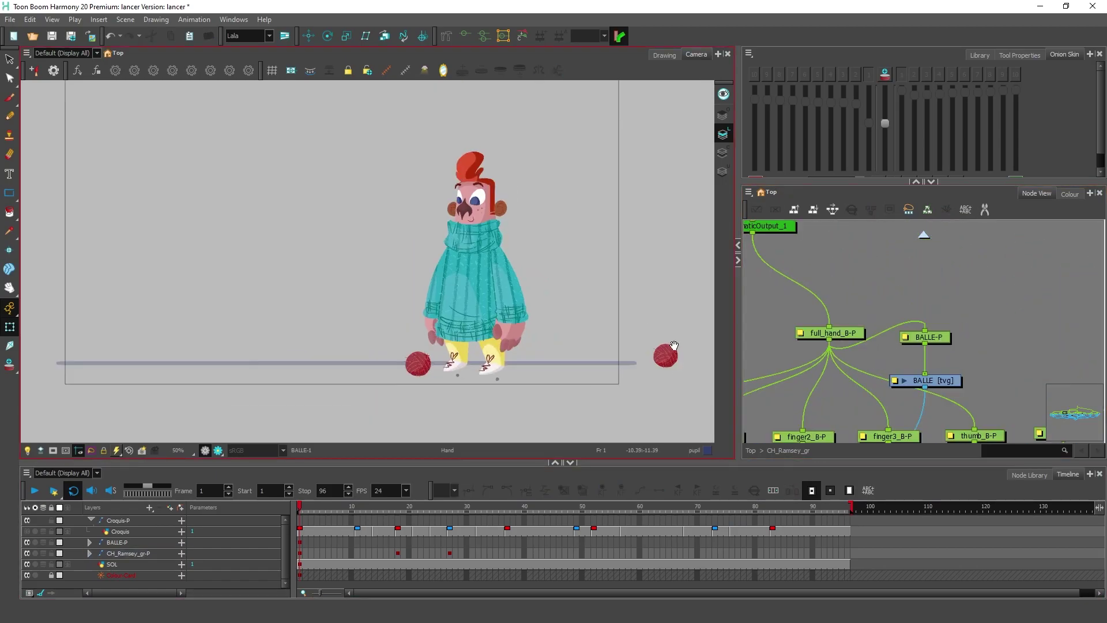
drag(674, 346, 625, 353)
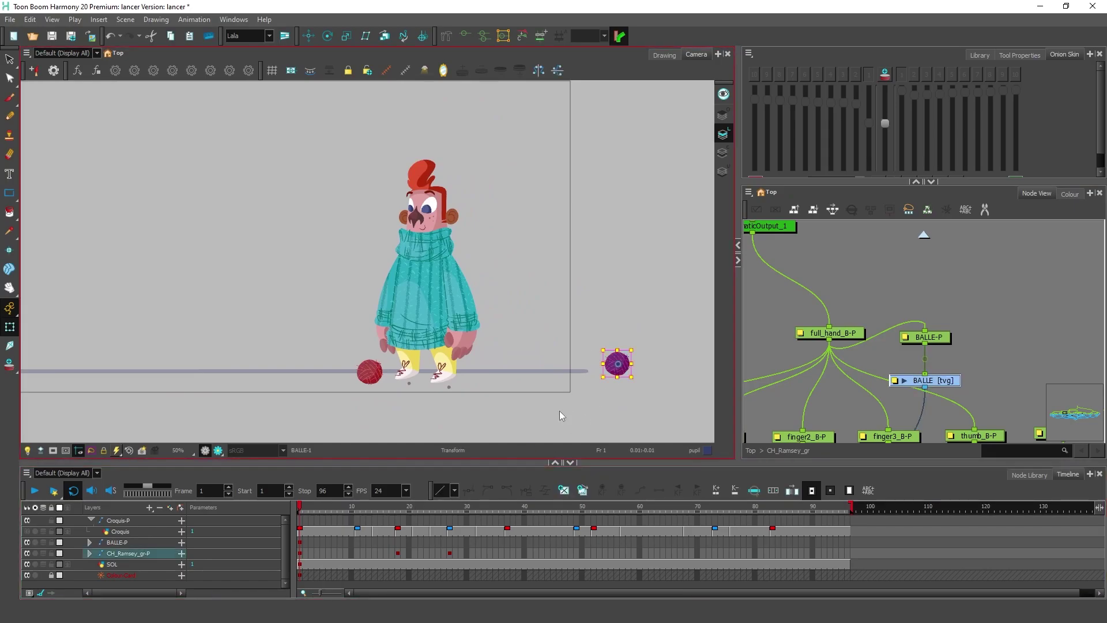
key(b)
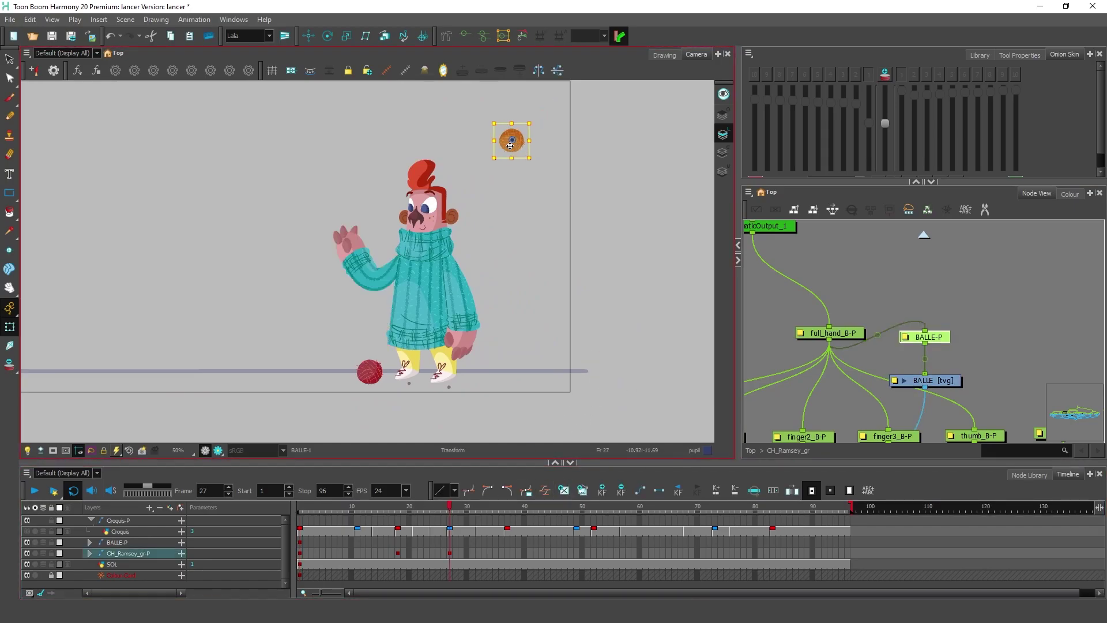
drag(515, 144, 350, 242)
scroll(345, 236, up, 3)
Step: Adjust the back hand's fingers and thumb around the yarn ball at frame 27
click(498, 265)
scroll(500, 265, down, 2)
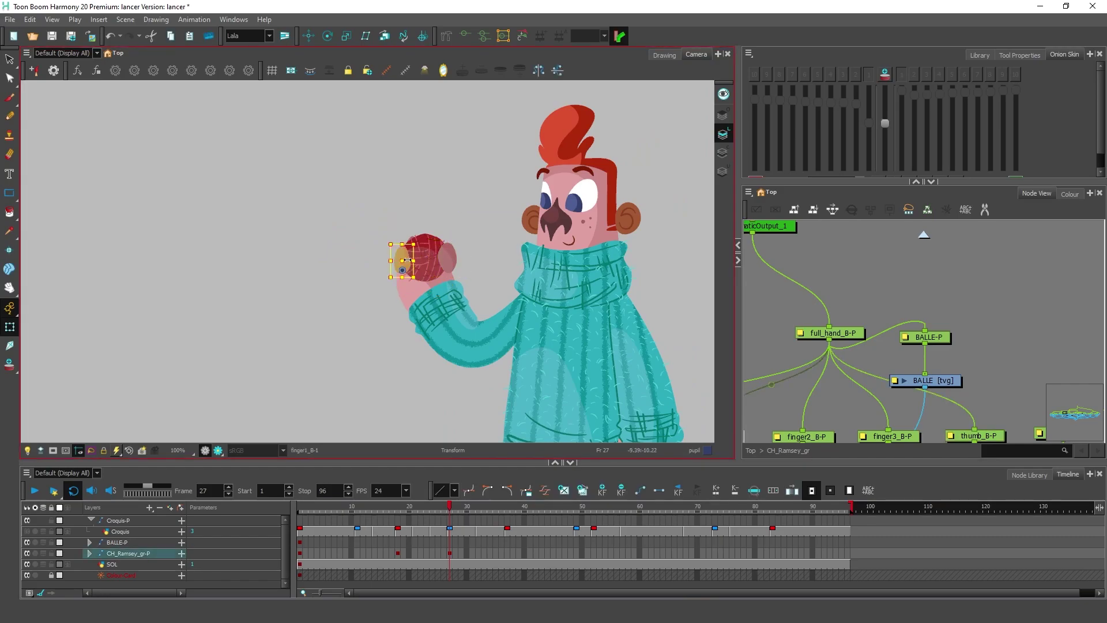
click(419, 241)
click(459, 258)
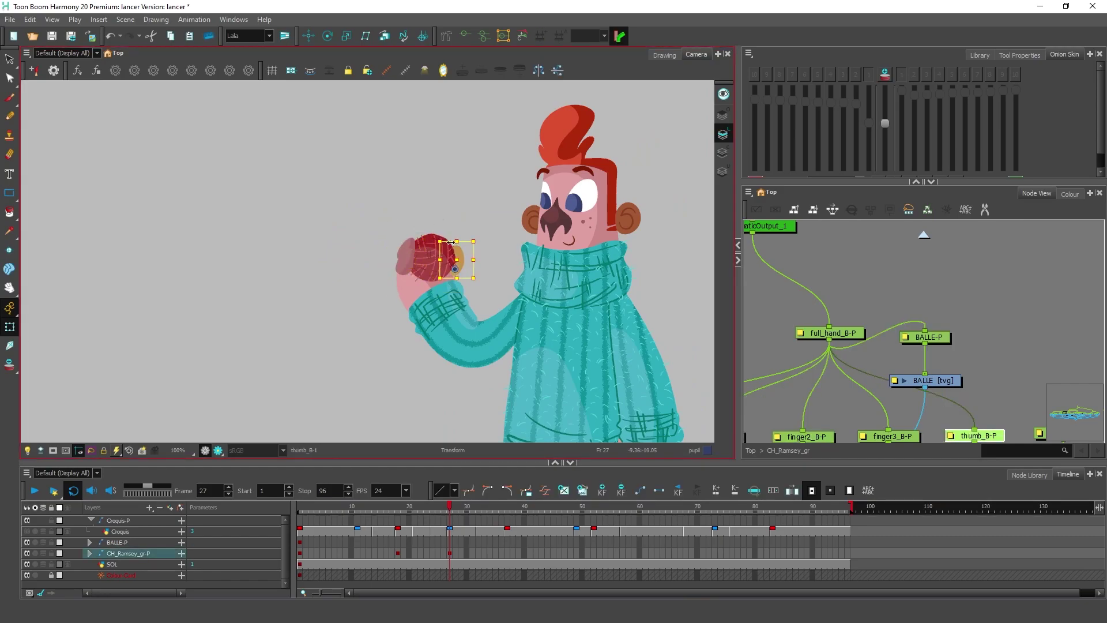
click(486, 235)
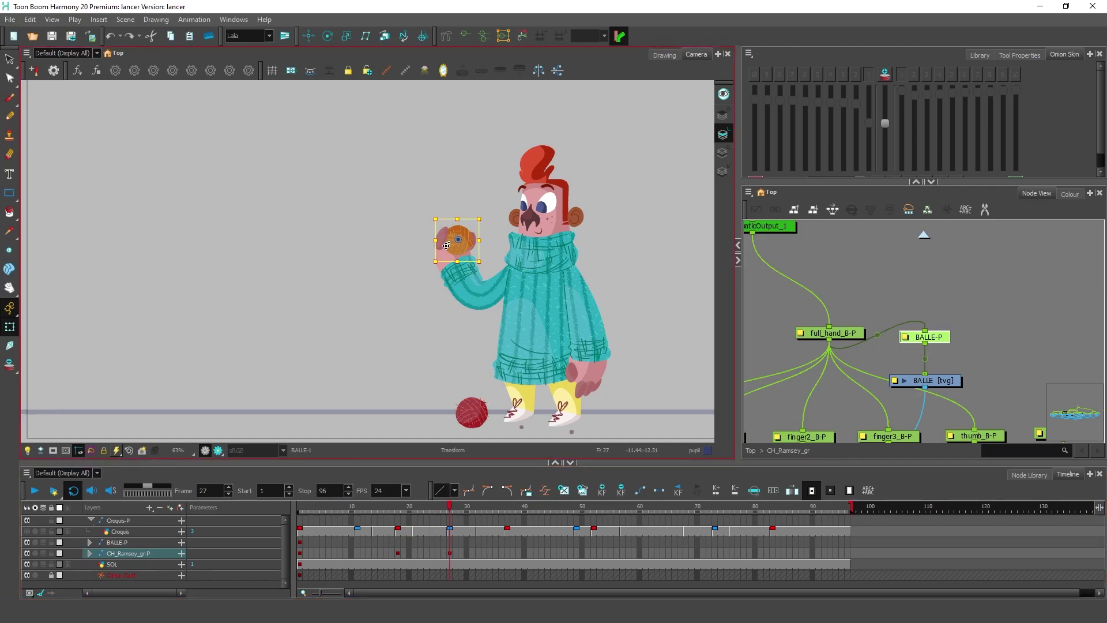
Step: Select the ball held in the hand, reveal its BALLE-P layer in the timeline and go to frame 26
key(Escape)
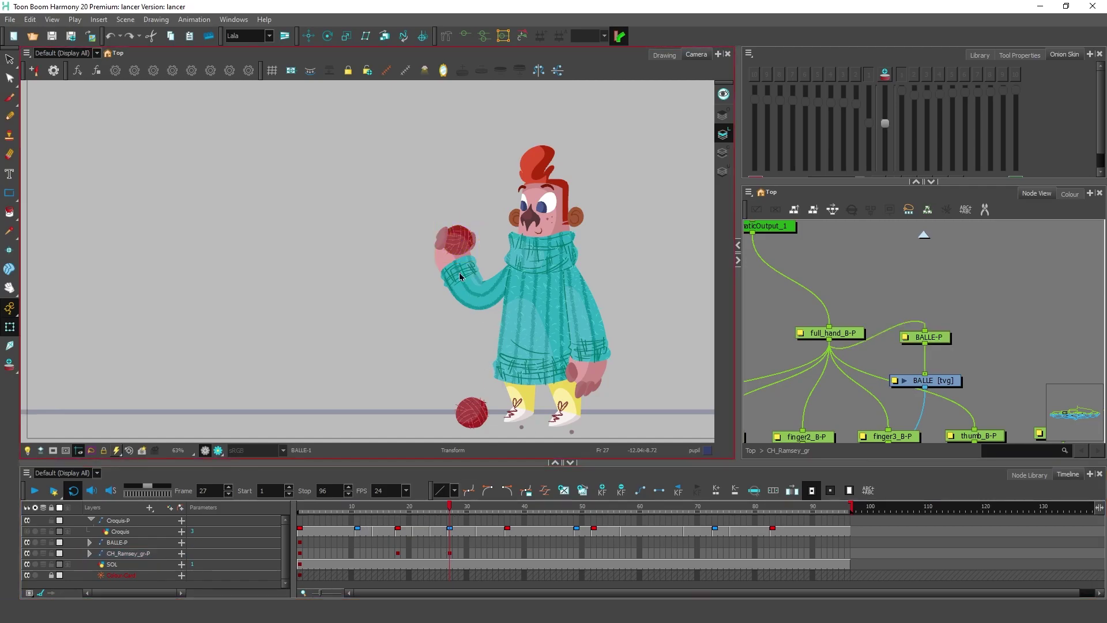
click(467, 247)
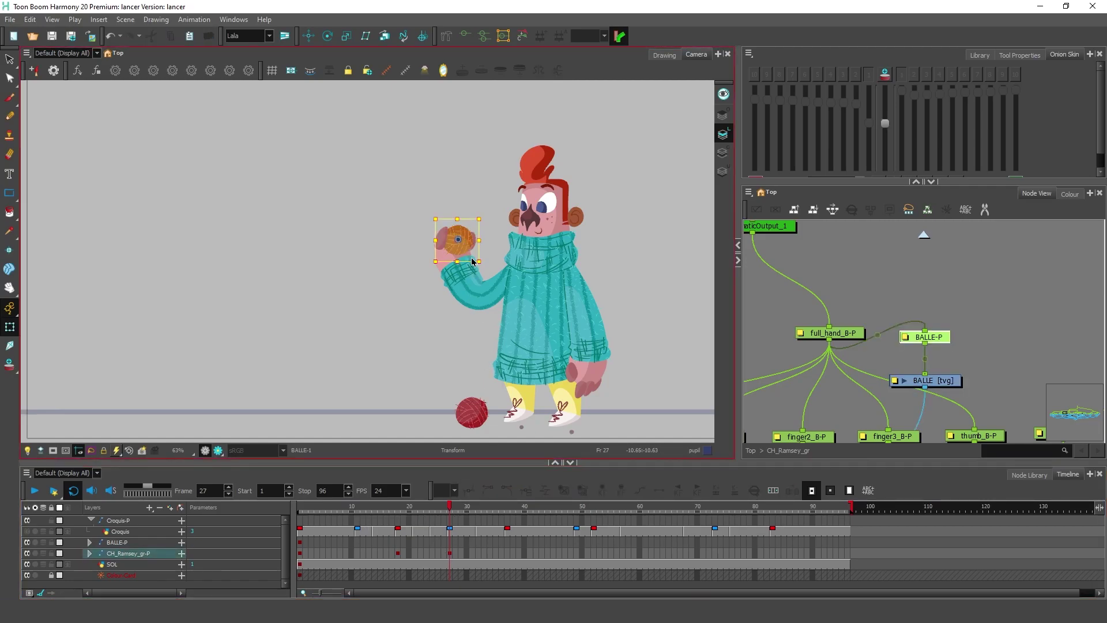
click(754, 490)
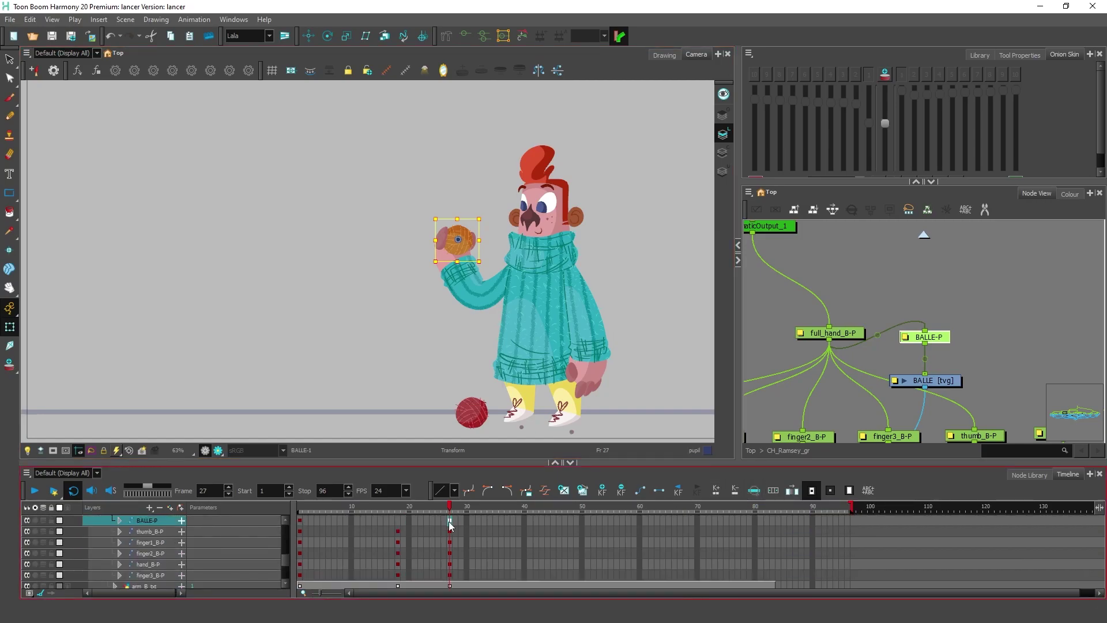
scroll(632, 430, down, 3)
scroll(632, 431, up, 1)
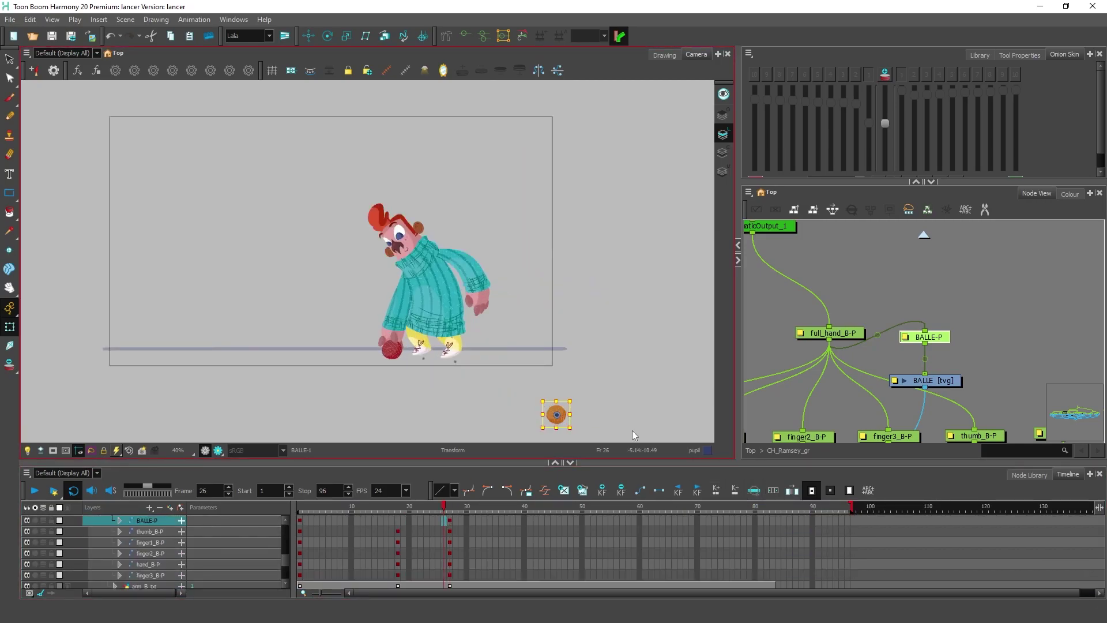
Step: Move the held ball's frame 27 BALLE-P keyframe to frame 1 so its in-hand placement applies from the first frame
click(449, 510)
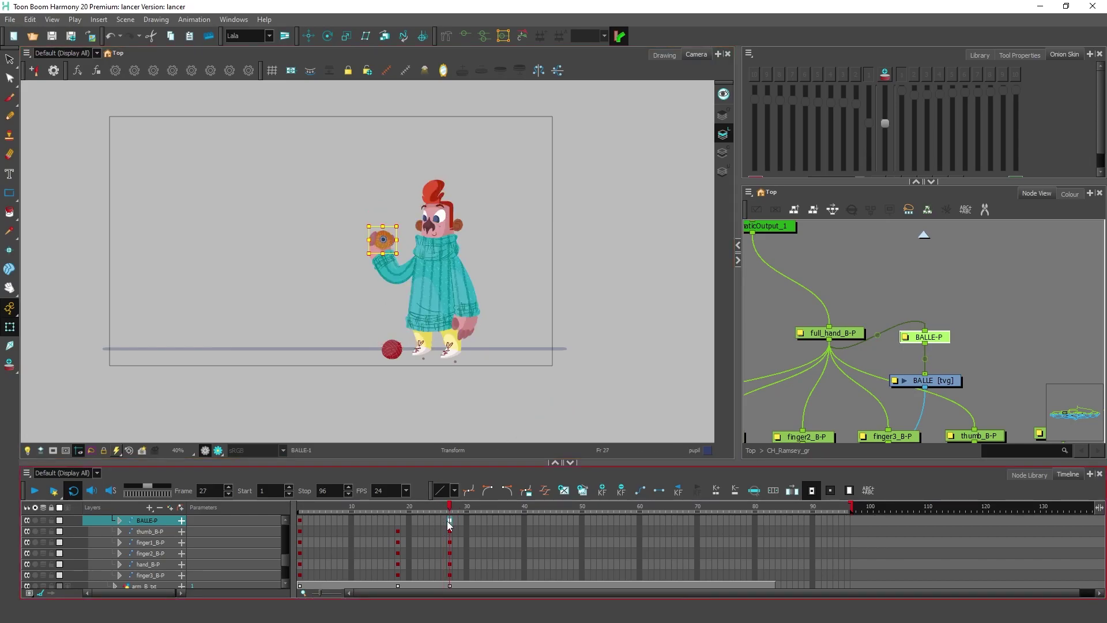
key(Delete)
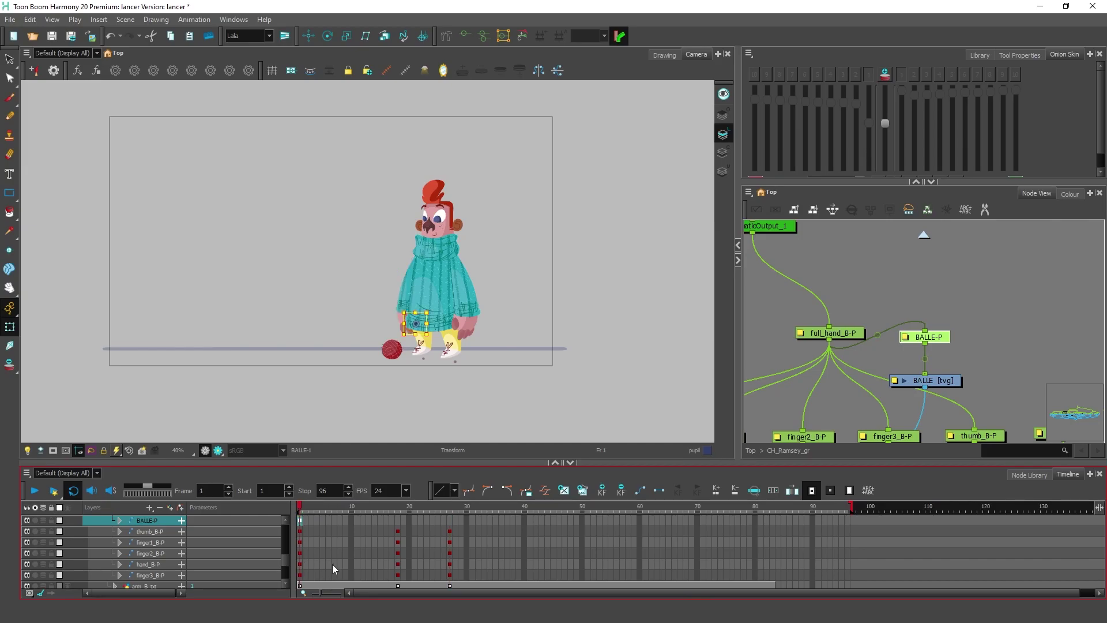
click(413, 520)
click(449, 510)
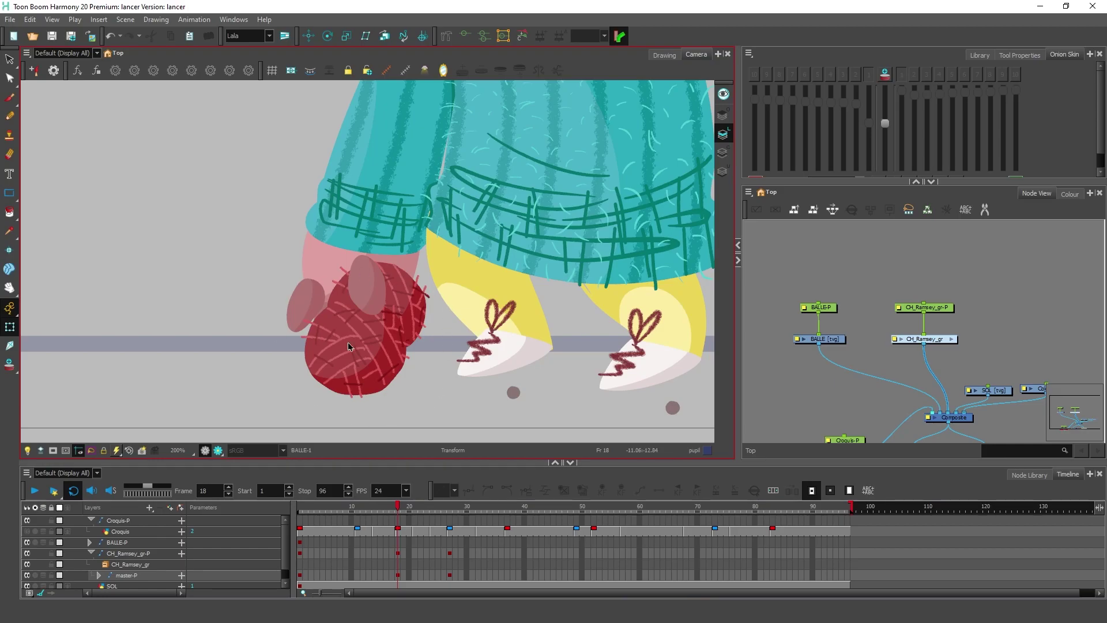
Step: Pose the character's front arm at frame 37 to follow the rough sketch of the throw wind-up
scroll(347, 341, down, 4)
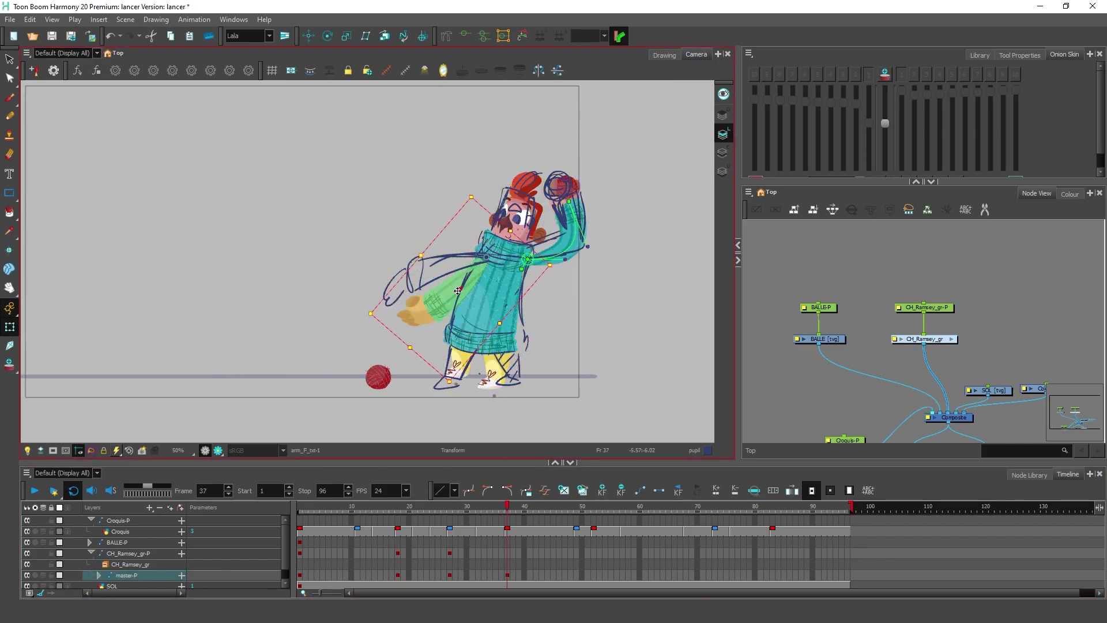
click(458, 291)
scroll(455, 290, up, 2)
click(358, 300)
click(542, 173)
drag(450, 415, 423, 291)
click(412, 305)
Step: Refine the wind-up pose at frame 37 against the sketch, rotating the raised back hand's finger onto the ball
scroll(414, 332, up, 5)
key(alt+o)
key(space)
scroll(471, 317, up, 3)
click(398, 265)
scroll(323, 331, down, 5)
drag(536, 289, 519, 351)
drag(456, 352, 505, 364)
scroll(507, 323, down, 1)
drag(554, 92, 586, 257)
drag(537, 209, 509, 199)
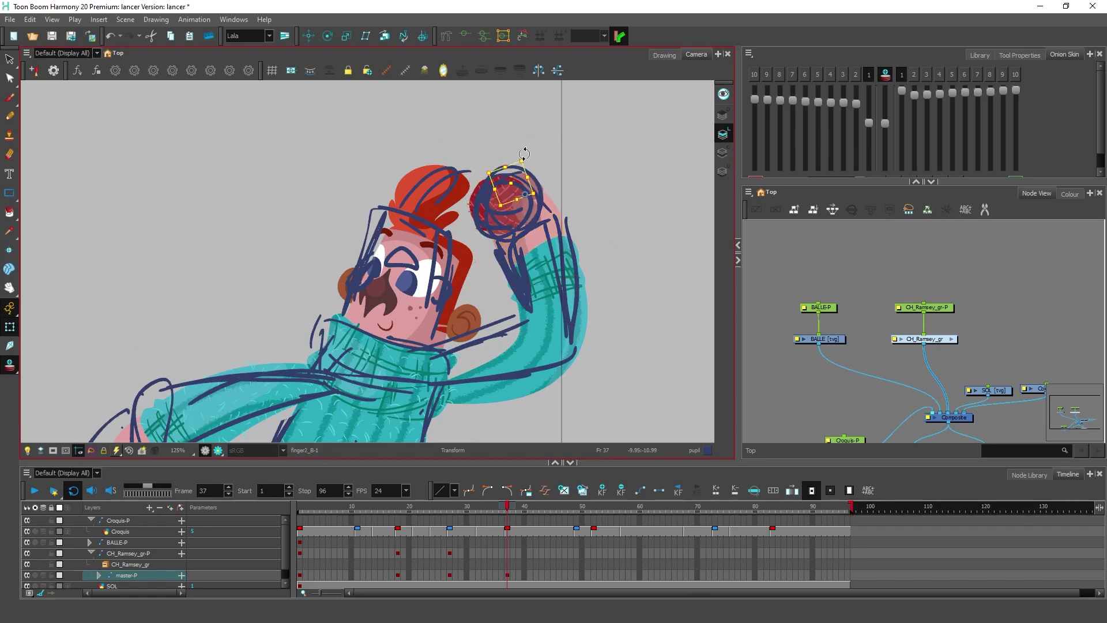
Step: Fit the back hand's fingers around the ball at frame 37 and select the hair's bangs at frame 38
scroll(369, 300, up, 2)
click(476, 243)
drag(491, 242, 461, 262)
click(430, 271)
key(alt+o)
click(530, 121)
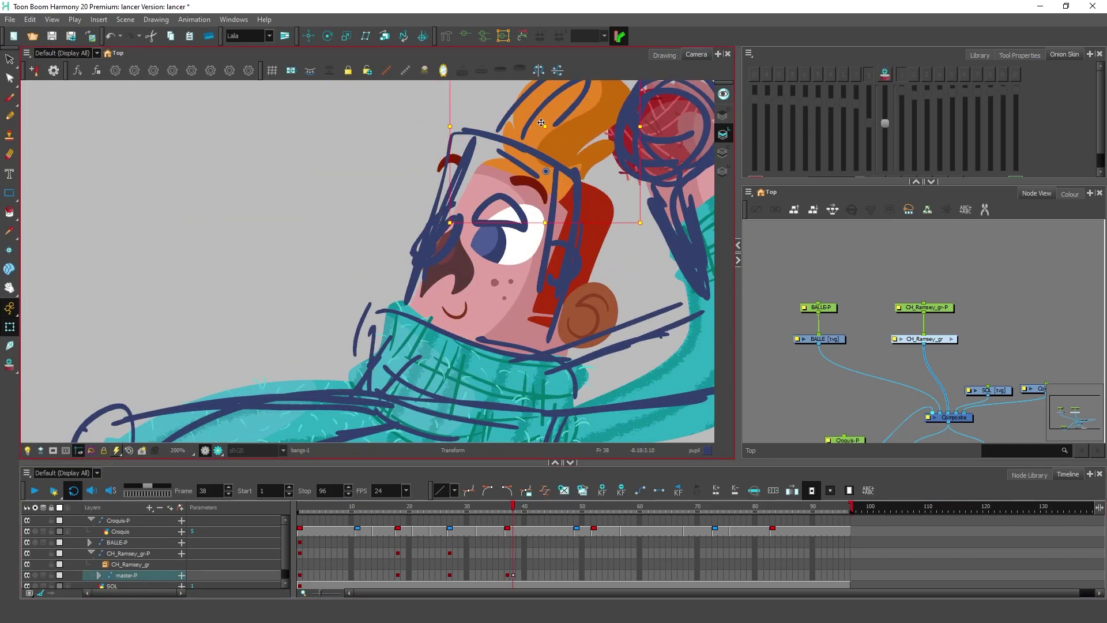
Step: Copy the master-P keyframe from frame 27 to frame 52 and reposition the character into the throw pose
scroll(366, 317, down, 5)
click(594, 575)
click(449, 575)
key(ctrl+c)
click(594, 575)
key(ctrl+v)
drag(271, 283, 236, 288)
mouse_move(175, 101)
mouse_down()
mouse_move(489, 381)
mouse_move(621, 188)
mouse_up()
Step: Refine the body parts of the frame 52 throw pose using onion skin
scroll(369, 369, up, 5)
key(alt+o)
click(346, 311)
click(353, 337)
click(461, 306)
click(445, 205)
scroll(369, 259, down, 5)
key(alt+o)
Step: Paste the copied character pose on master-P at frames 83 and 49
click(590, 508)
click(773, 575)
key(ctrl+v)
scroll(461, 259, up, 5)
scroll(461, 259, down, 5)
click(577, 575)
key(ctrl+v)
Step: Pose the character's upper body and front arm at frame 49 to match the rough sketch
drag(415, 276, 462, 274)
click(462, 254)
key(alt+o)
drag(466, 217, 441, 222)
click(454, 299)
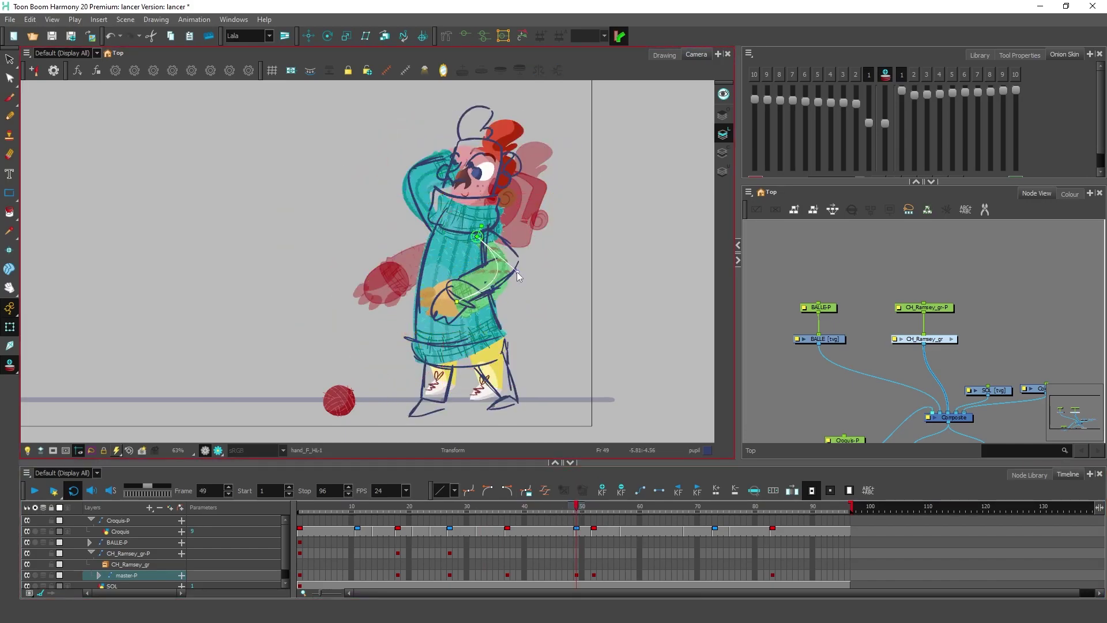
Step: Rotate and place the character's back leg at frame 49 to match the sketched stance
click(490, 384)
scroll(484, 393, up, 4)
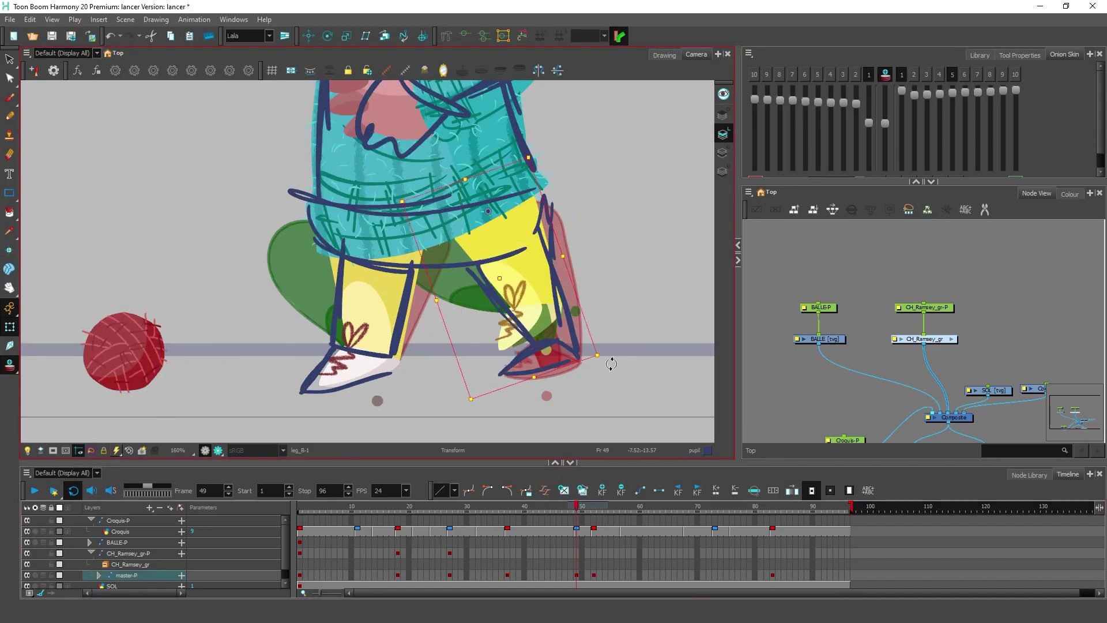
click(548, 361)
scroll(404, 260, down, 5)
Step: Adjust the head's tilt in the frame 52 throw pose and play back the animation
click(593, 575)
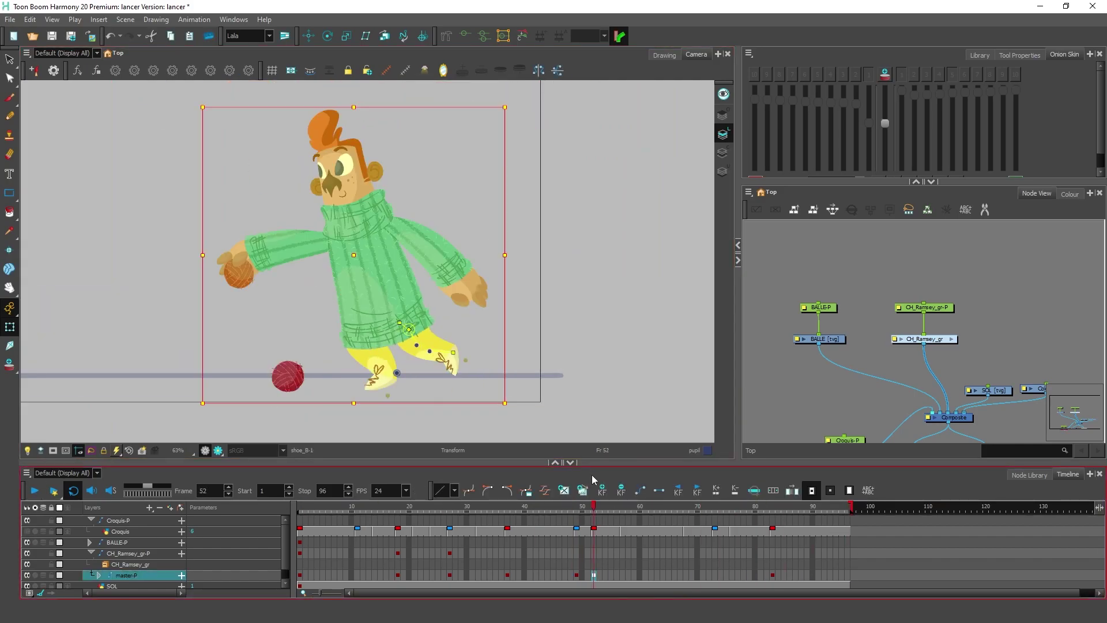
key(Return)
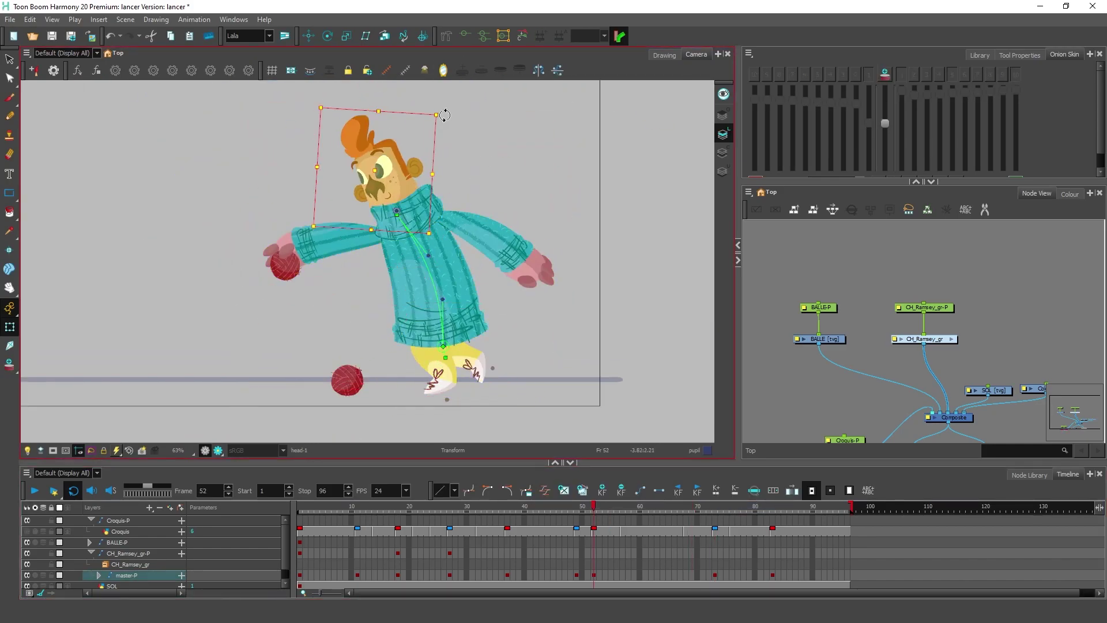
click(32, 492)
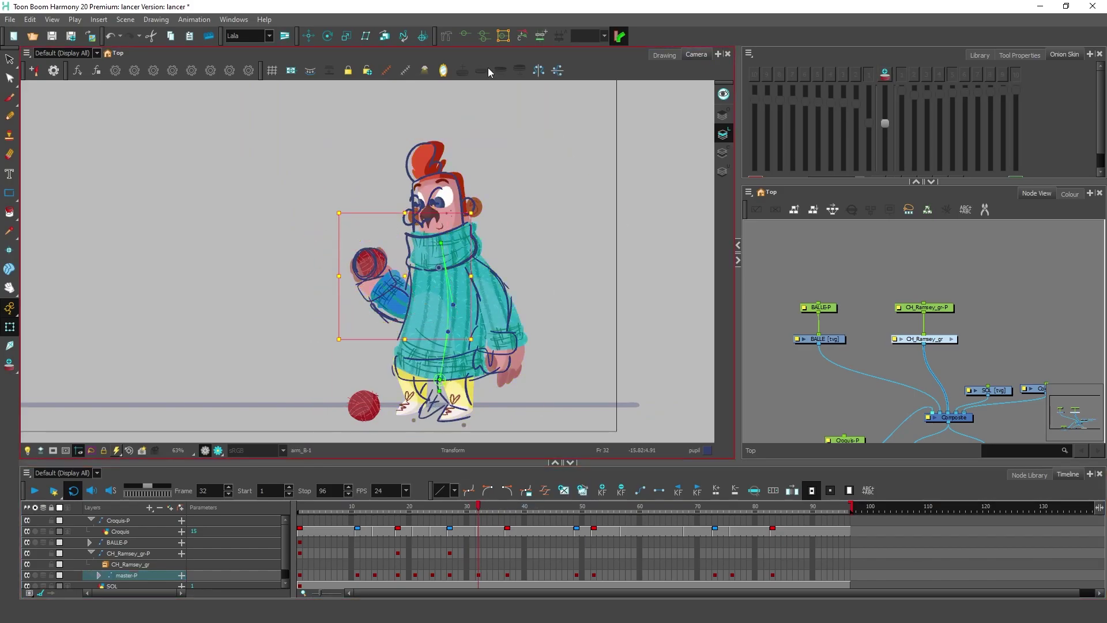
Step: Shape the throw's in-between character poses at frames 57, 61 and 68 using the sketch and onion skin
drag(496, 322, 501, 352)
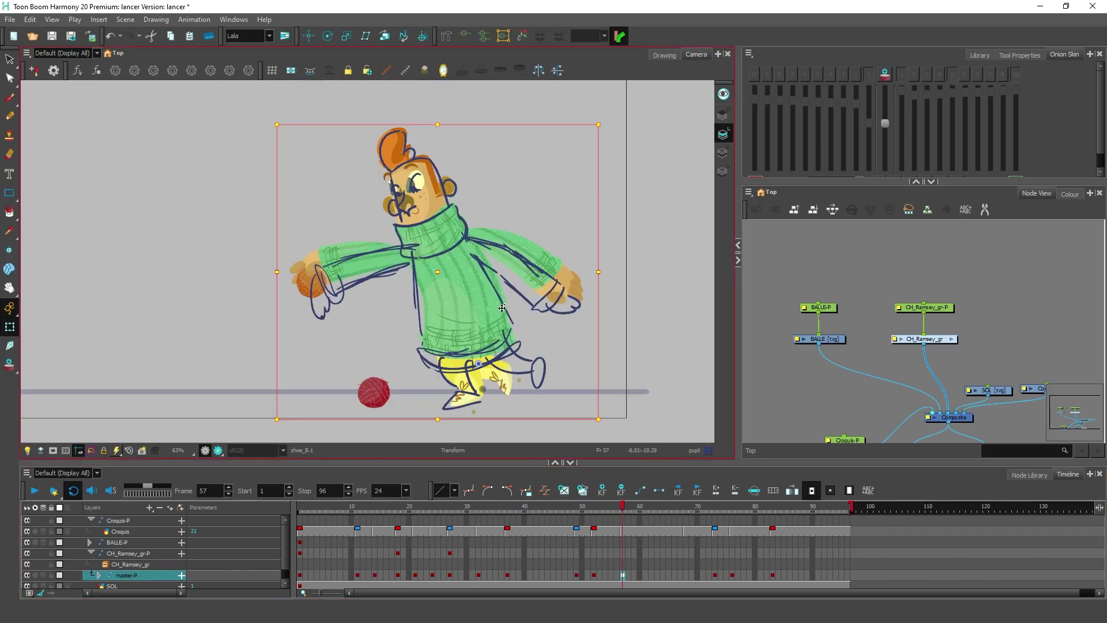
click(310, 266)
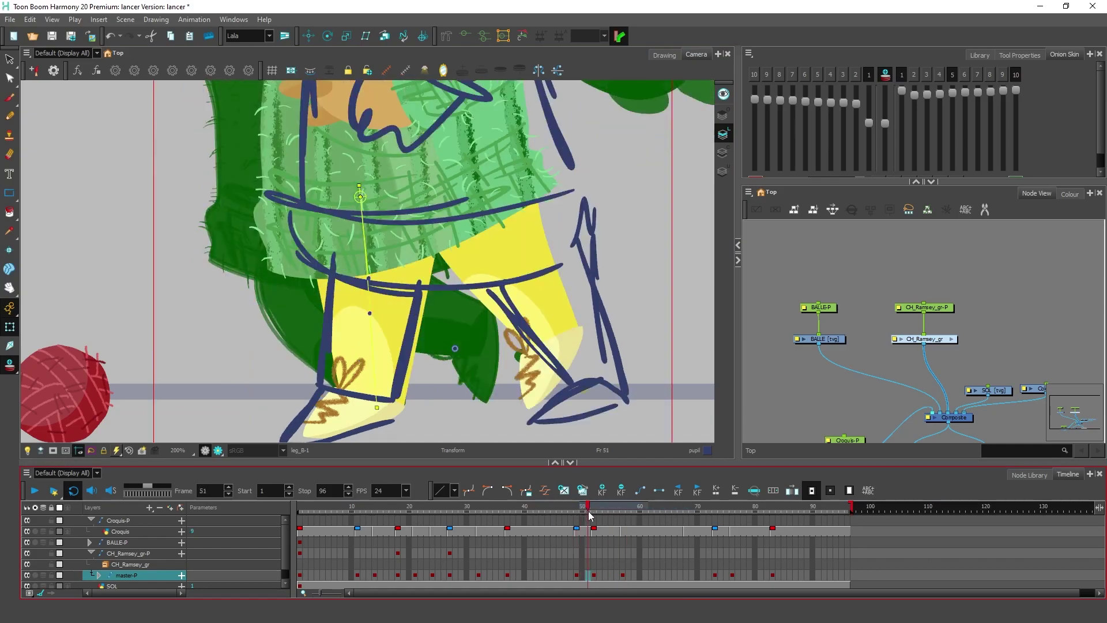
click(586, 308)
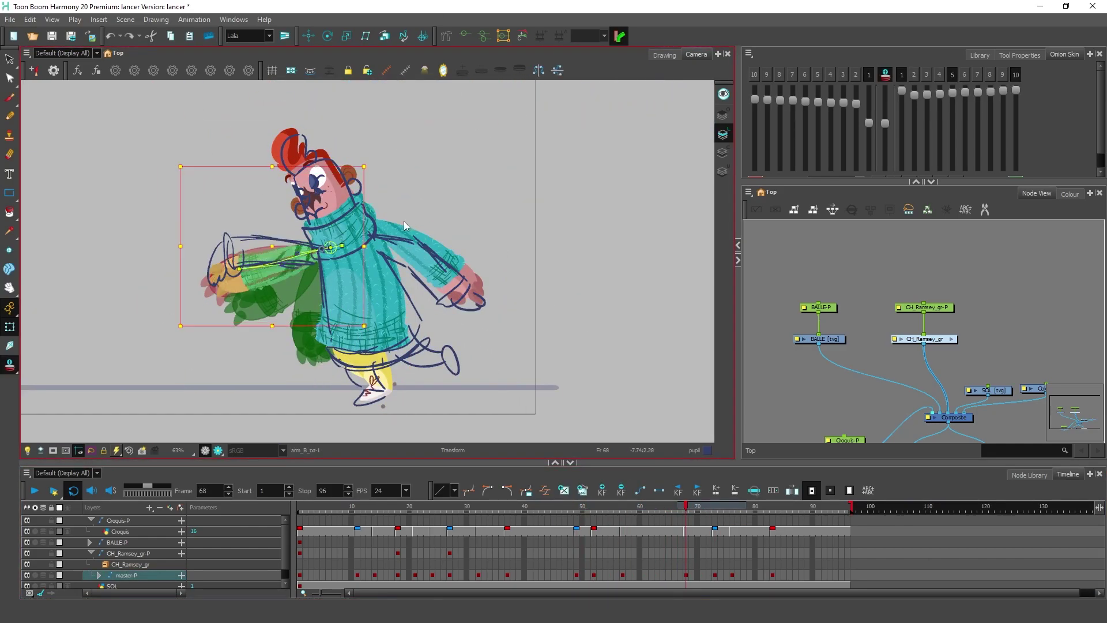
click(448, 312)
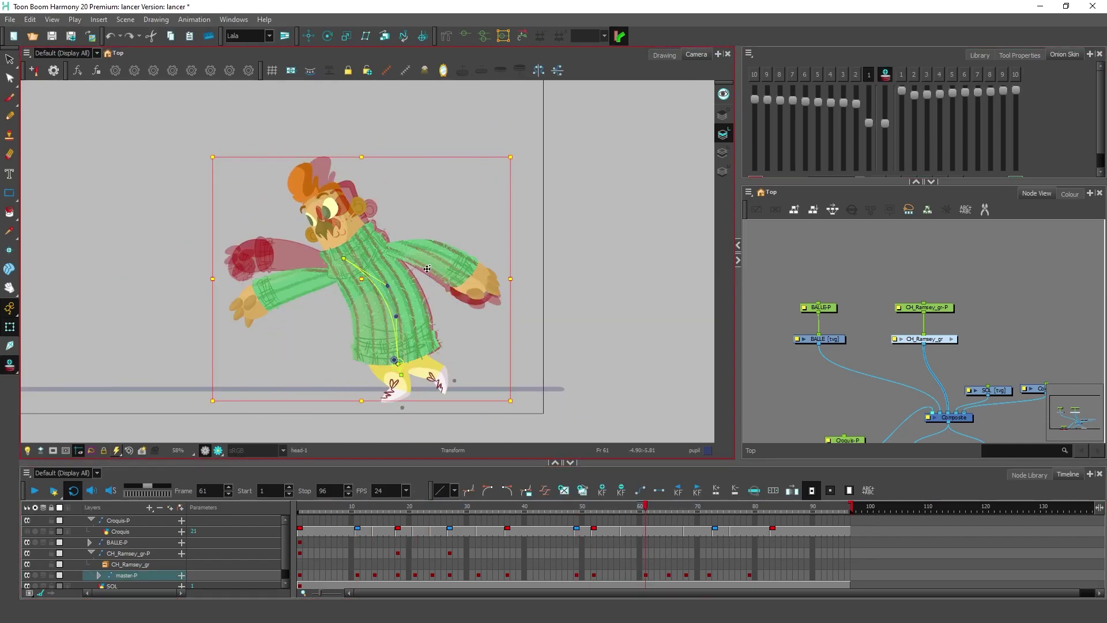
Step: Apply ease ratios of 0 to the master-P keyframes and convert them to stop-motion keyframes on twos
click(340, 575)
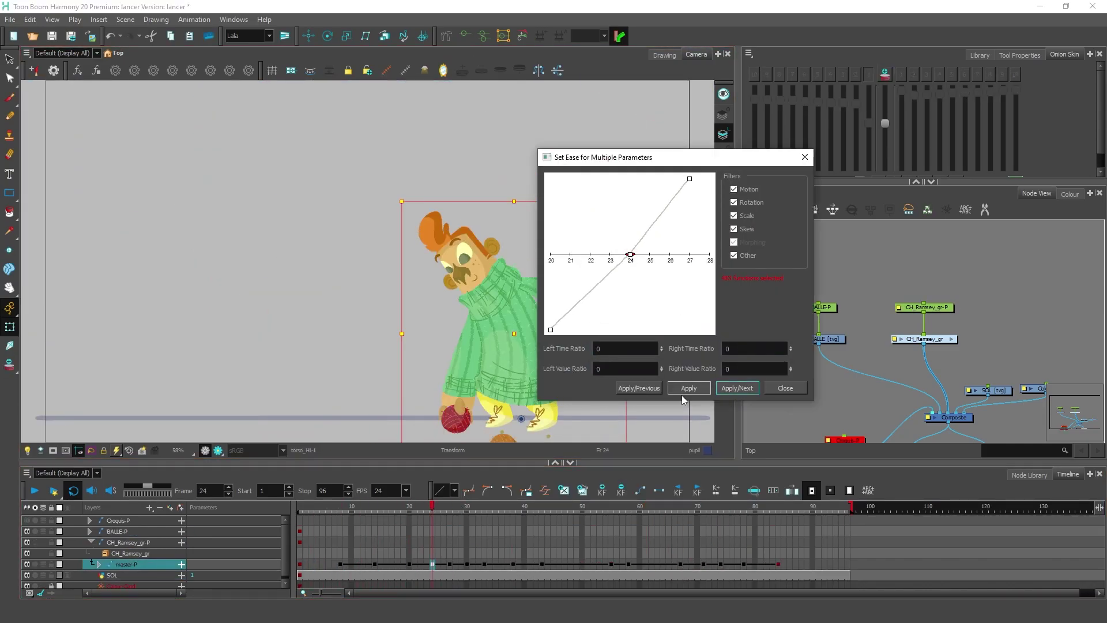
click(681, 393)
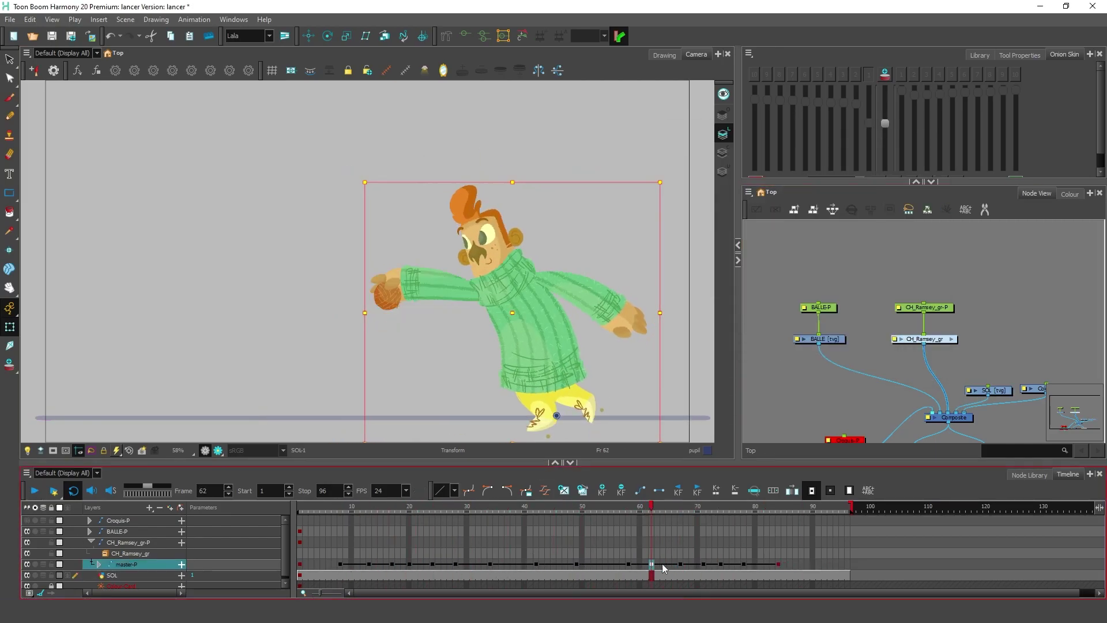
click(681, 568)
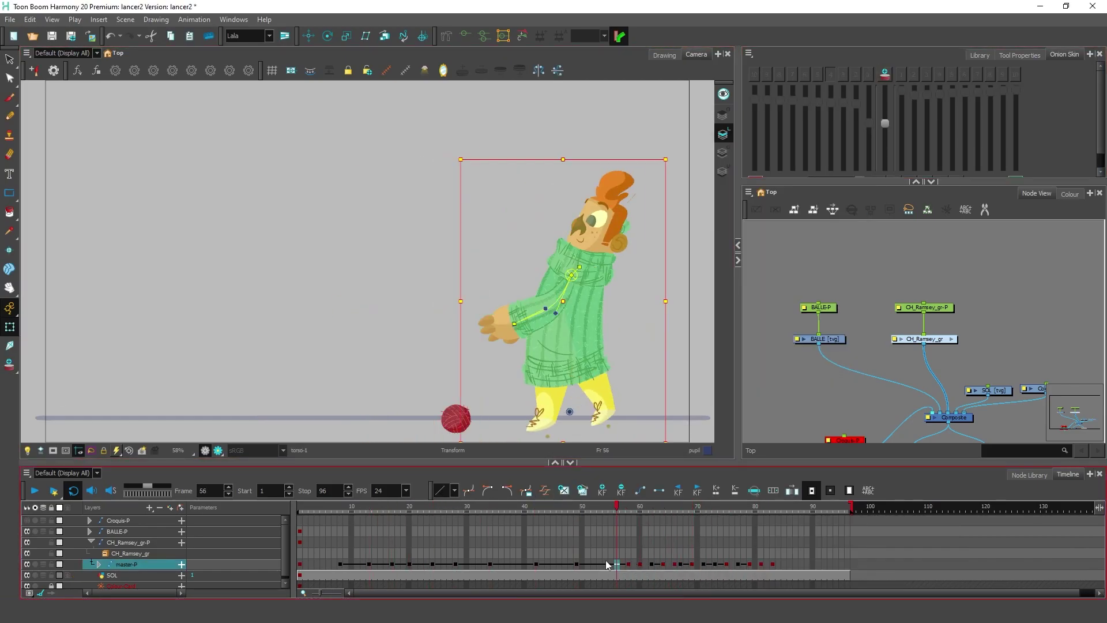
key(Return)
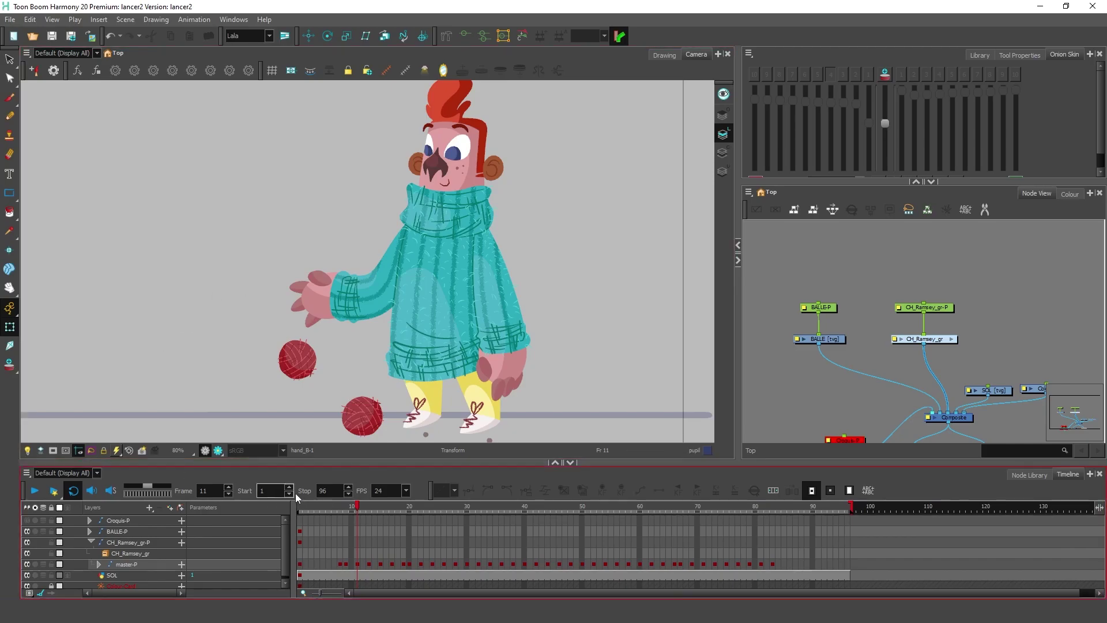
Step: Check both yarn balls at frames 11, 8 and 1, and reveal the floor ball's BALLE drawing layer in the timeline
scroll(292, 422, up, 5)
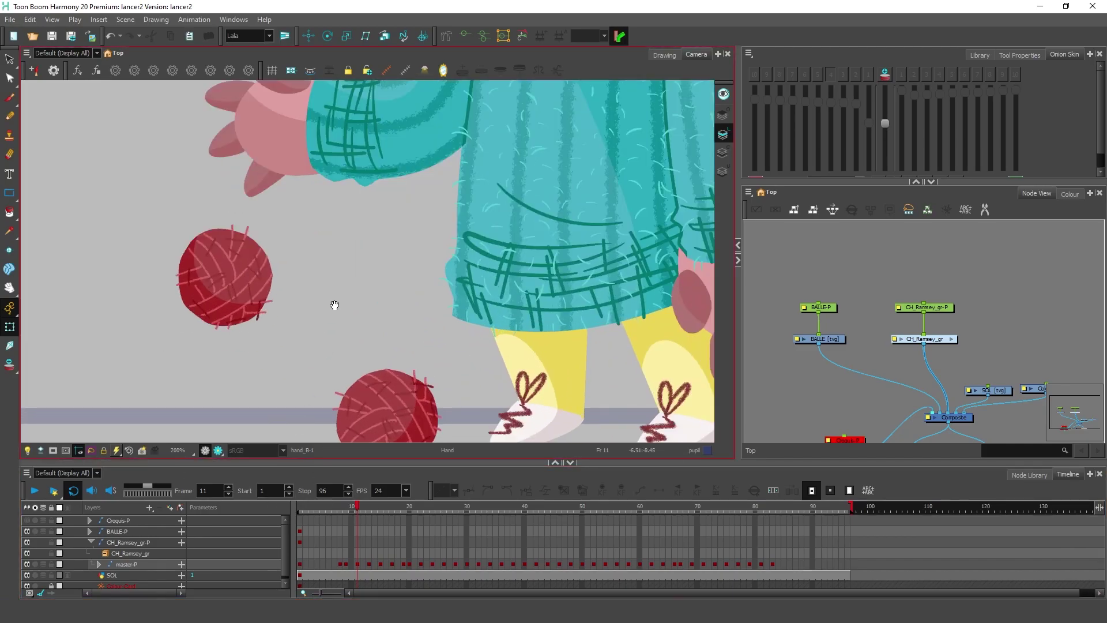
drag(334, 305, 326, 271)
scroll(326, 271, down, 1)
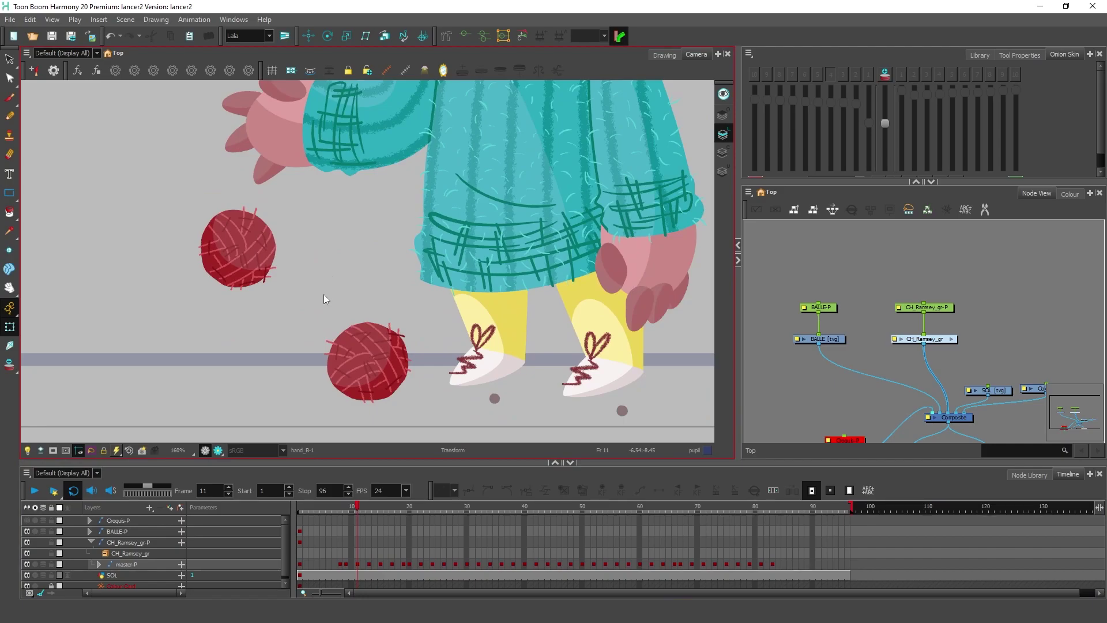
click(338, 507)
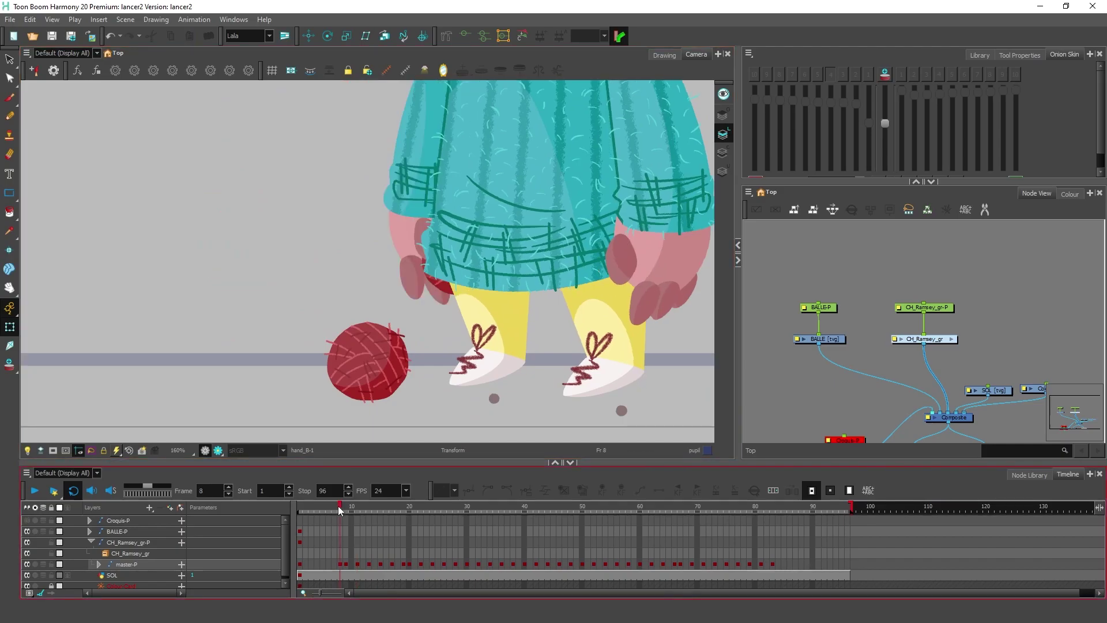
click(299, 506)
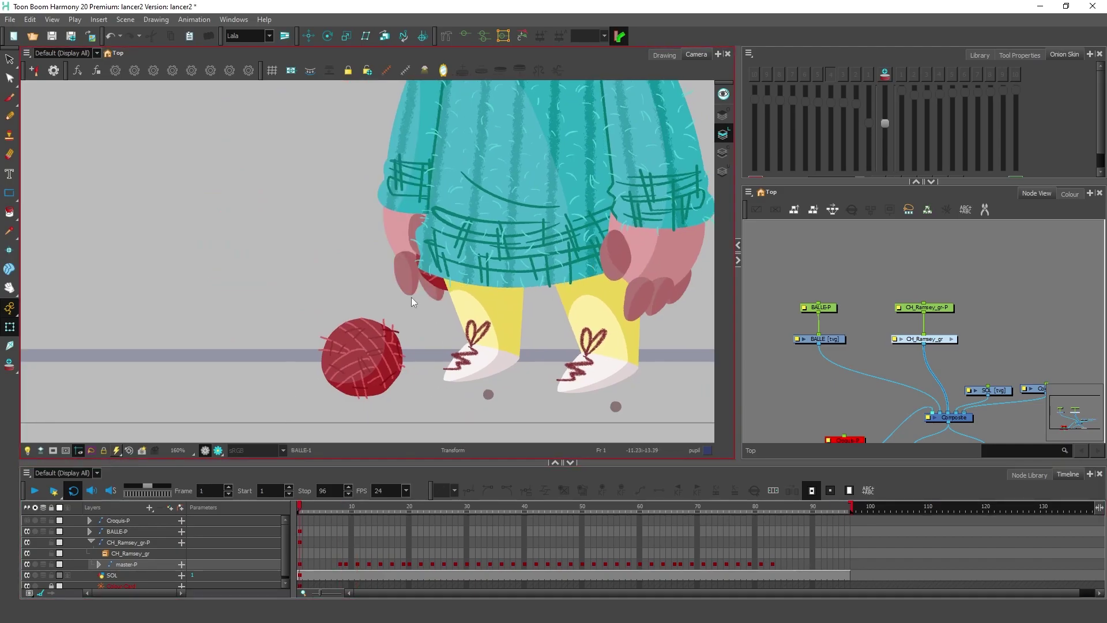
click(350, 355)
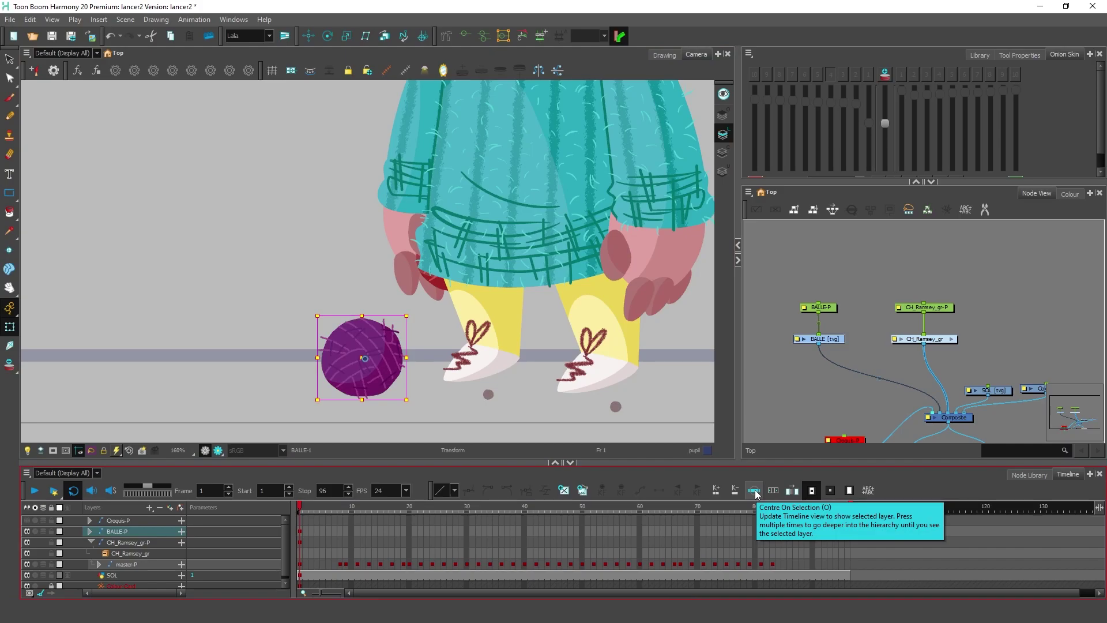
click(756, 491)
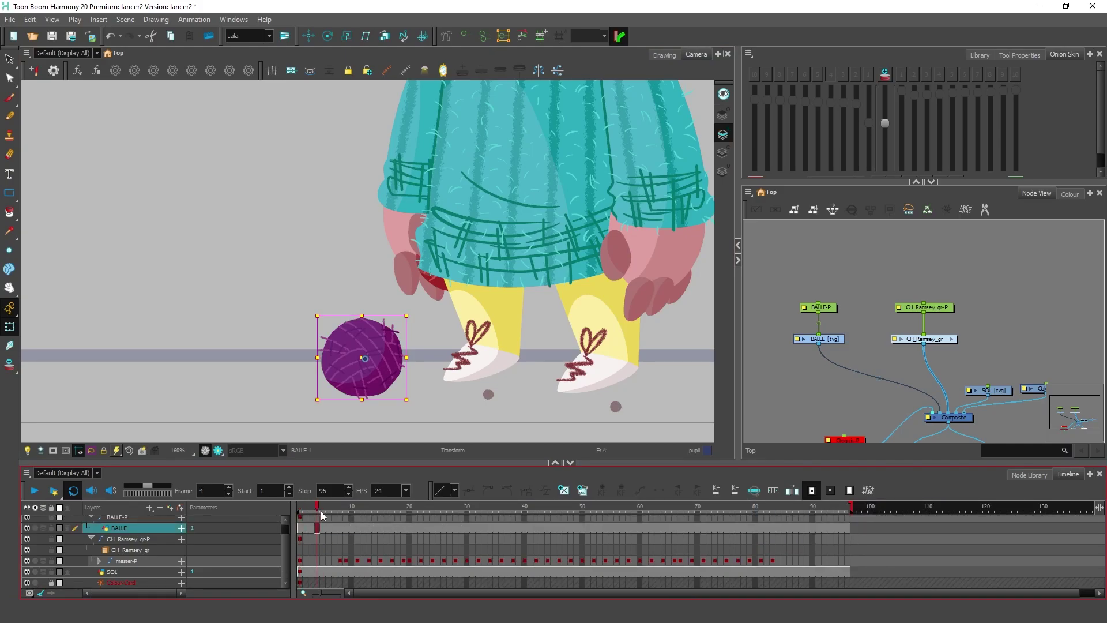
Step: Clear the floor ball's drawing exposure from frame 26 to frame 61
drag(335, 515, 444, 521)
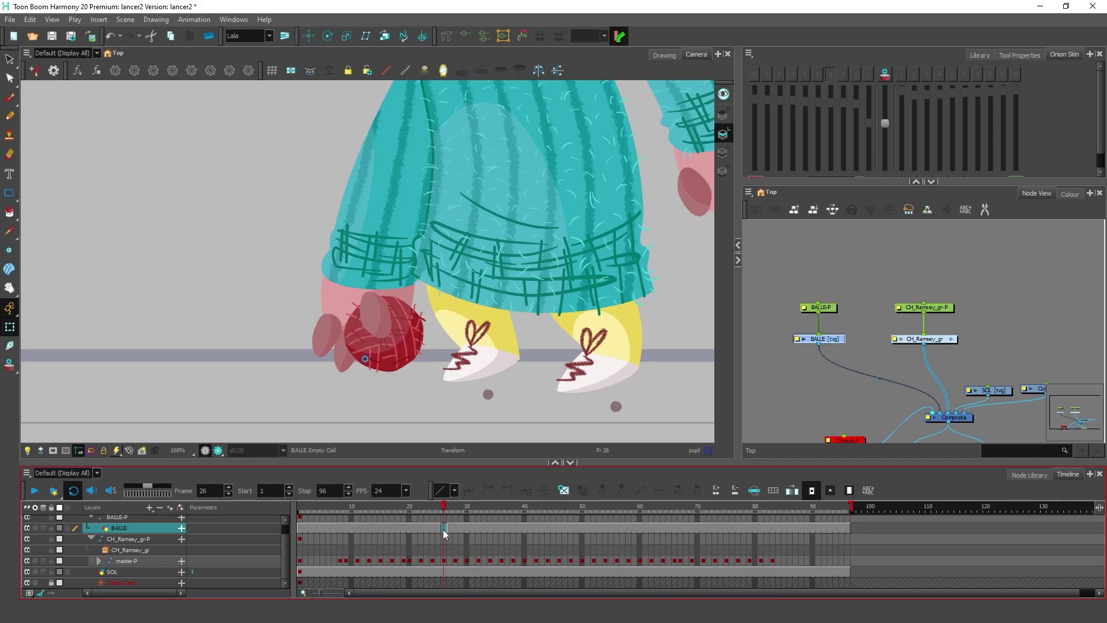
shift+click(502, 528)
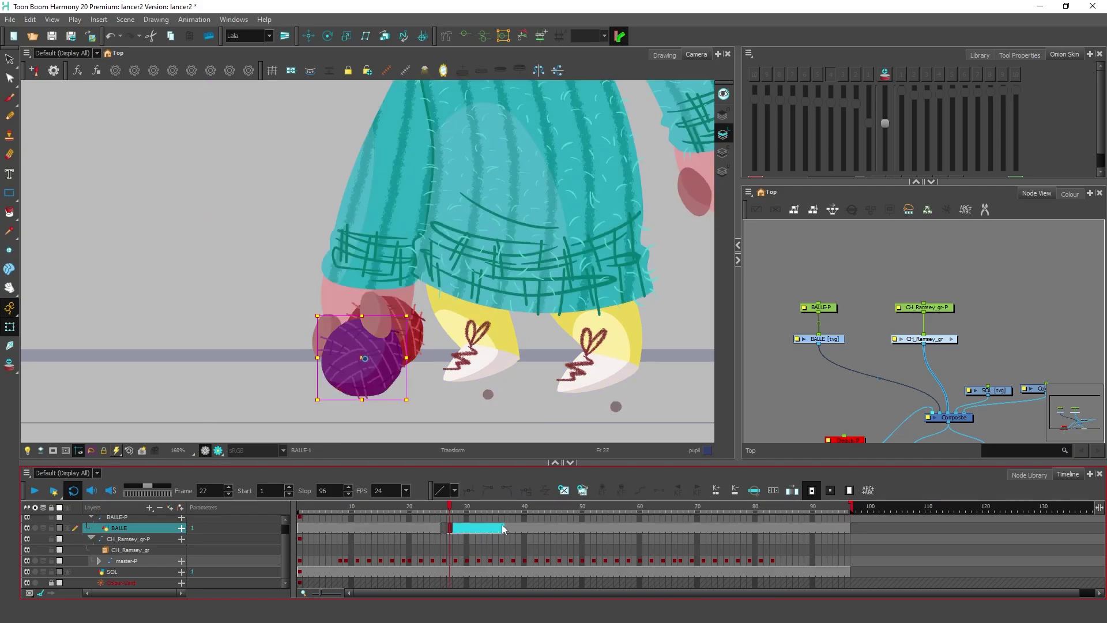
scroll(363, 383, down, 3)
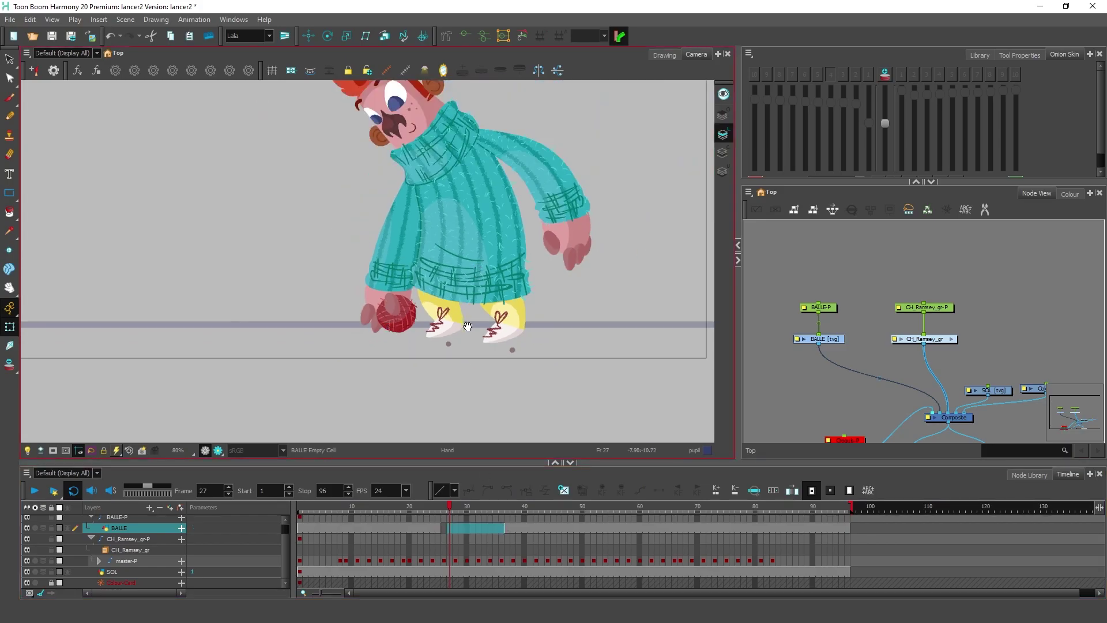
scroll(476, 407, down, 1)
drag(547, 508, 507, 528)
key(Delete)
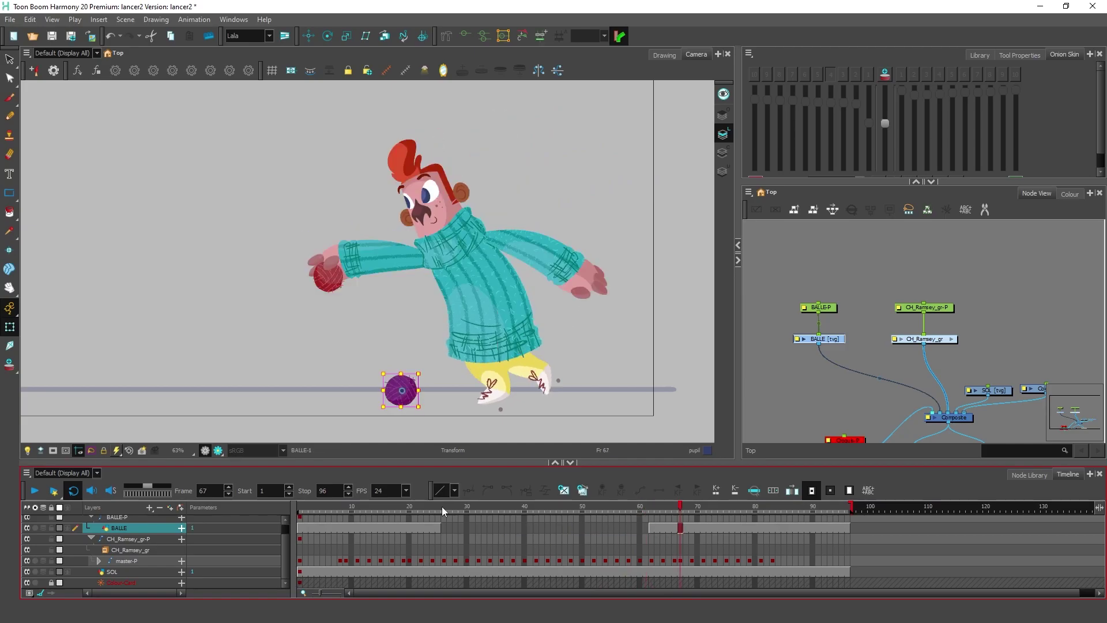
Step: Clear the held ball's drawing exposure from frame 62 to 96 and from frame 1 to 25
click(327, 278)
key(o)
drag(652, 521, 848, 520)
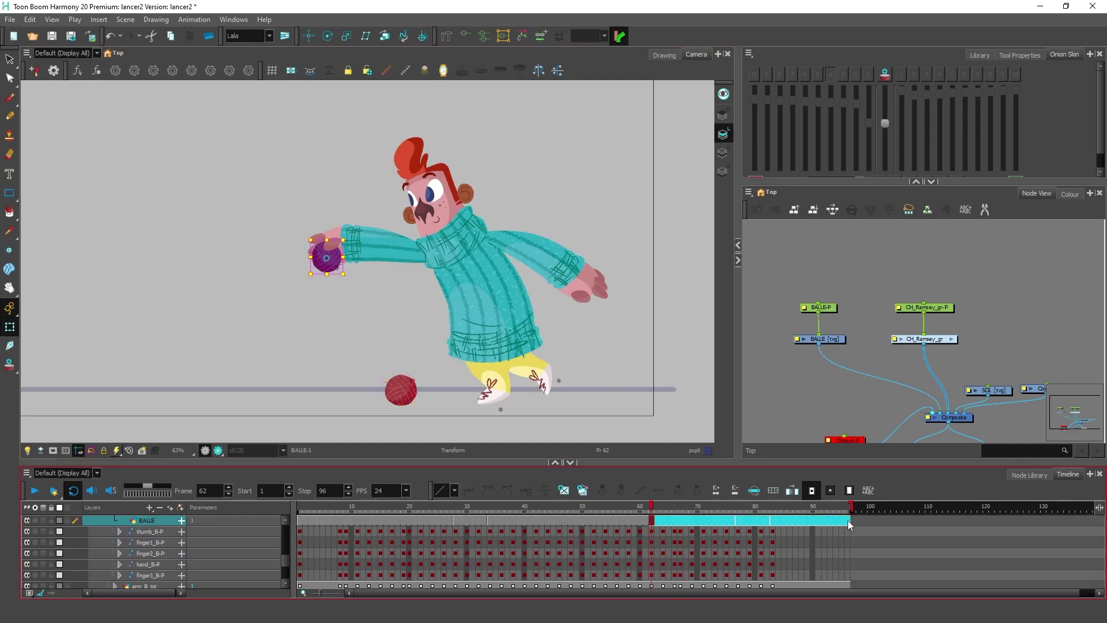
click(439, 521)
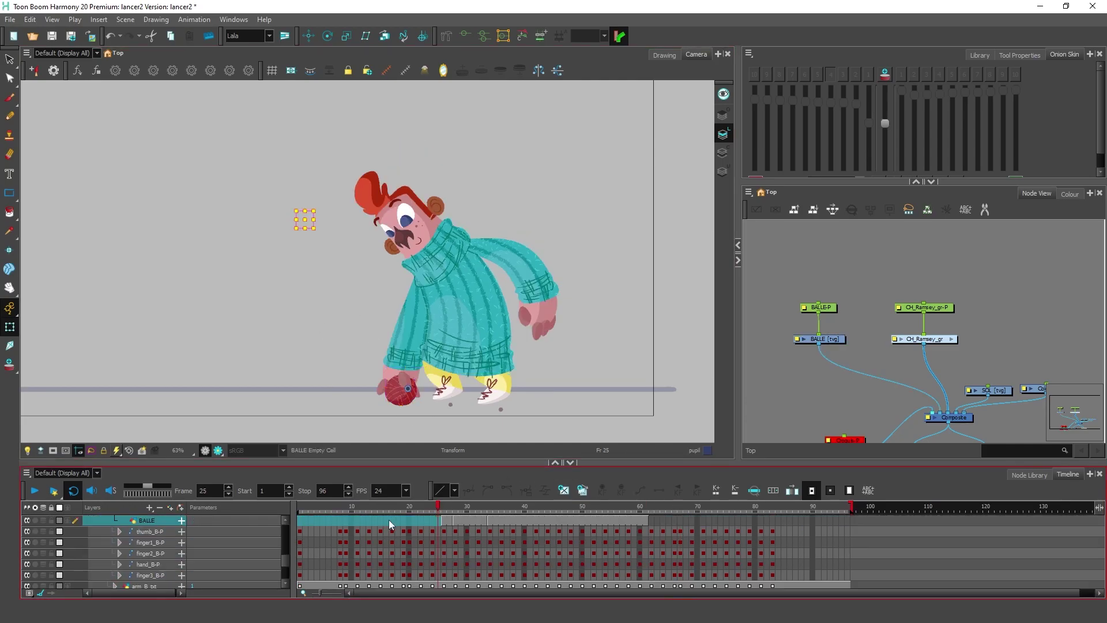
Step: Keyframe the floor ball's BALLE-P peg flying away from the hand at frames 62, 65 and 68, and play it back
scroll(404, 381, up, 3)
click(398, 334)
click(93, 531)
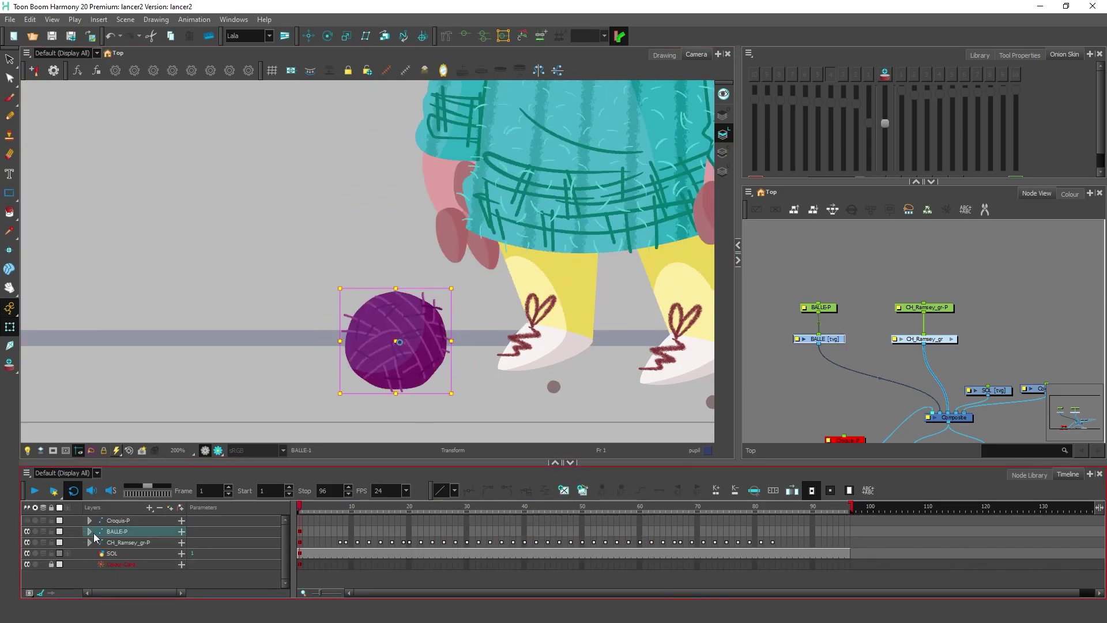
click(89, 531)
key(shift+m)
click(667, 531)
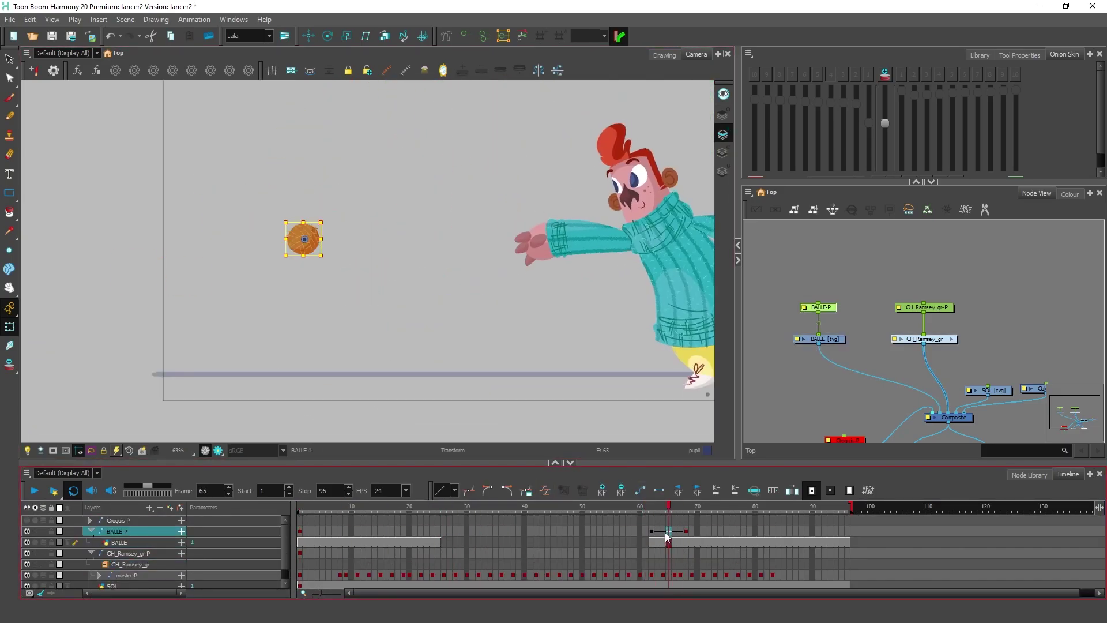
click(34, 490)
Step: Remove three frames of timing around frames 19 to 21 across the ball and character layers
click(405, 507)
key(alt+o)
drag(405, 531, 404, 575)
key(minus)
click(448, 574)
drag(415, 531, 415, 575)
key(minus)
key(minus)
Step: Refine the character's pick-up motion around frames 23 to 27 with playback and onion skin
click(427, 508)
click(458, 369)
click(35, 490)
click(438, 508)
click(471, 337)
key(alt+o)
click(449, 507)
key(alt+o)
Step: Check the ball-lifting poses from frame 24 to frame 29 and save the scene
click(431, 507)
scroll(404, 323, up, 3)
click(452, 507)
click(460, 507)
click(443, 124)
key(ctrl+s)
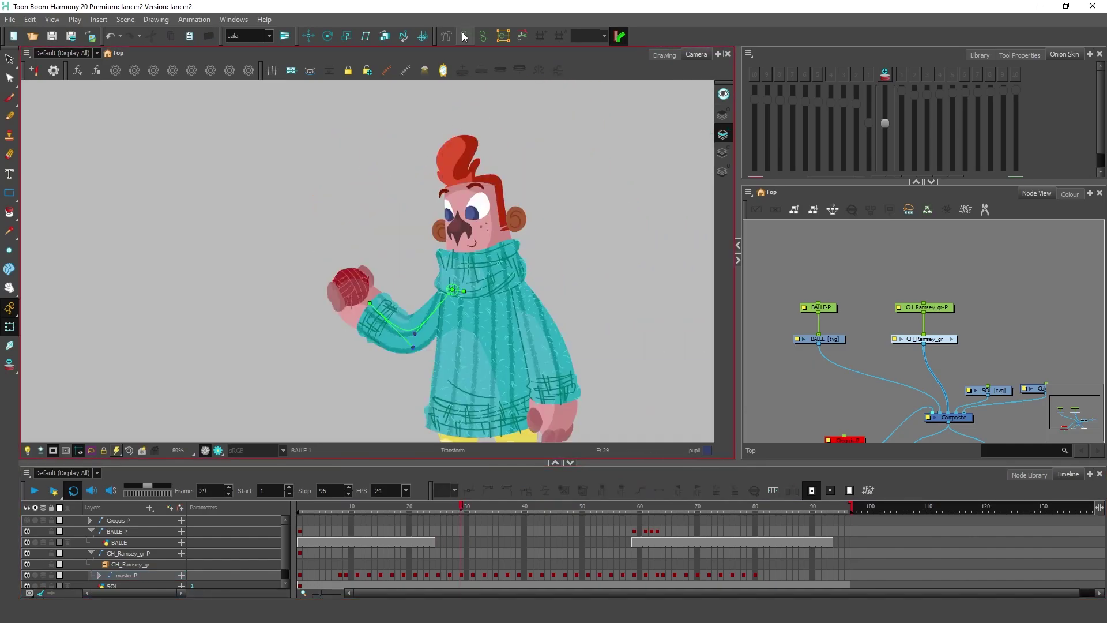
Step: Check the character at frame 21 and play back the animation
scroll(443, 122, down, 3)
click(414, 507)
click(440, 352)
click(34, 490)
Step: Align the character's back leg at frames 33 and 35 with the neighbouring frames using onion skin
click(484, 507)
scroll(431, 392, up, 6)
click(410, 329)
key(alt+o)
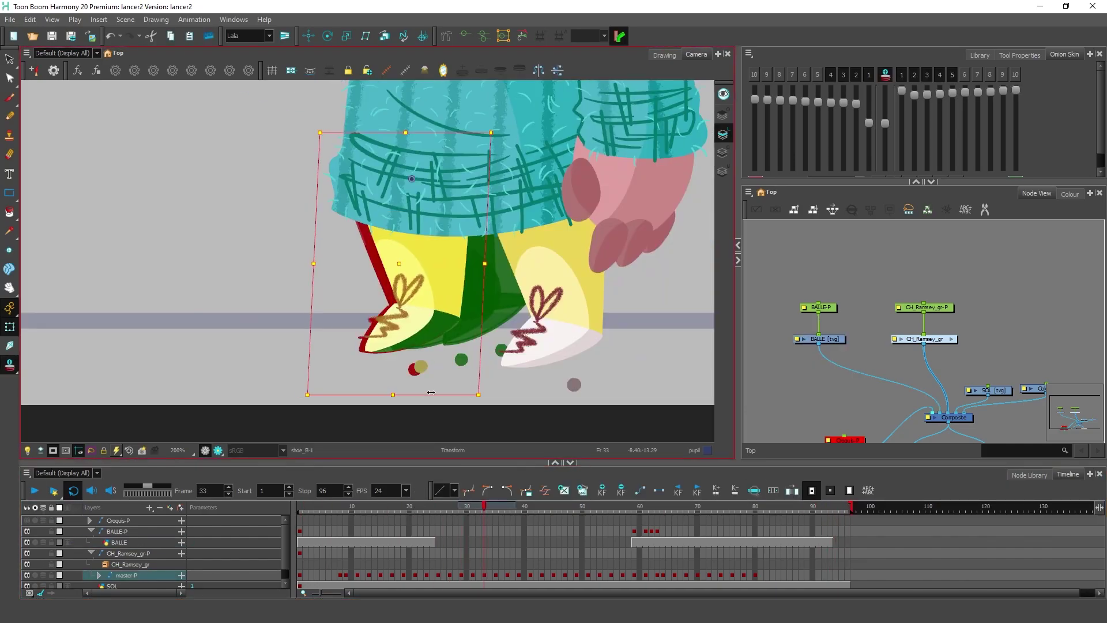
drag(431, 392, 425, 392)
click(484, 508)
click(496, 508)
click(403, 325)
key(alt+o)
Step: Adjust the back leg at frame 43 and compare it with frames 41, 45, 47 and 51
click(541, 508)
click(548, 323)
click(564, 507)
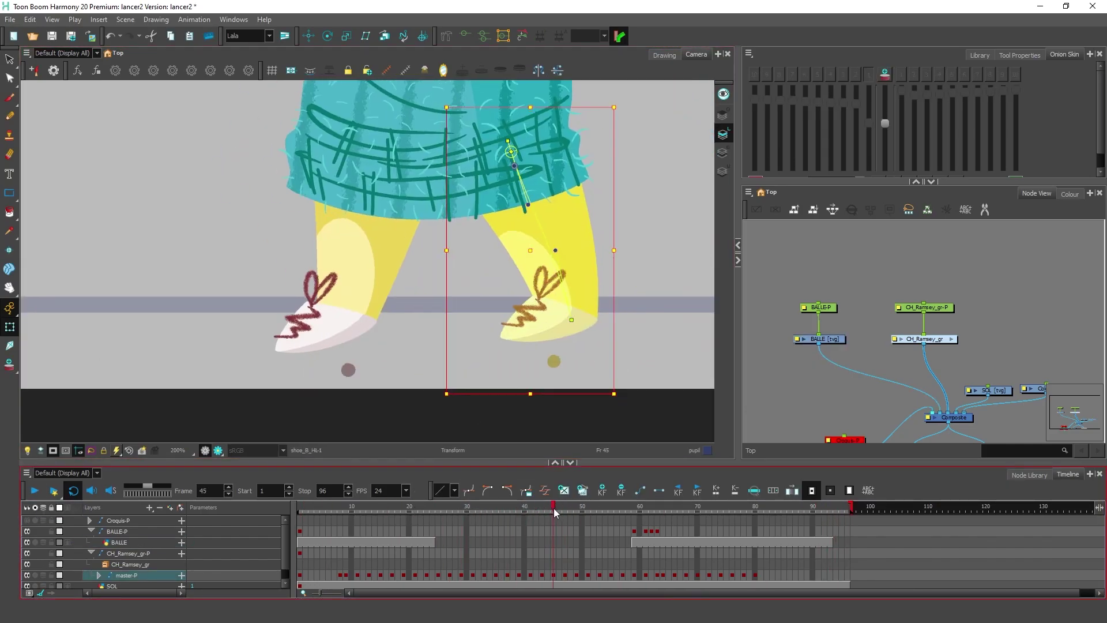
click(553, 507)
click(530, 507)
key(alt+o)
click(587, 507)
scroll(455, 285, up, 2)
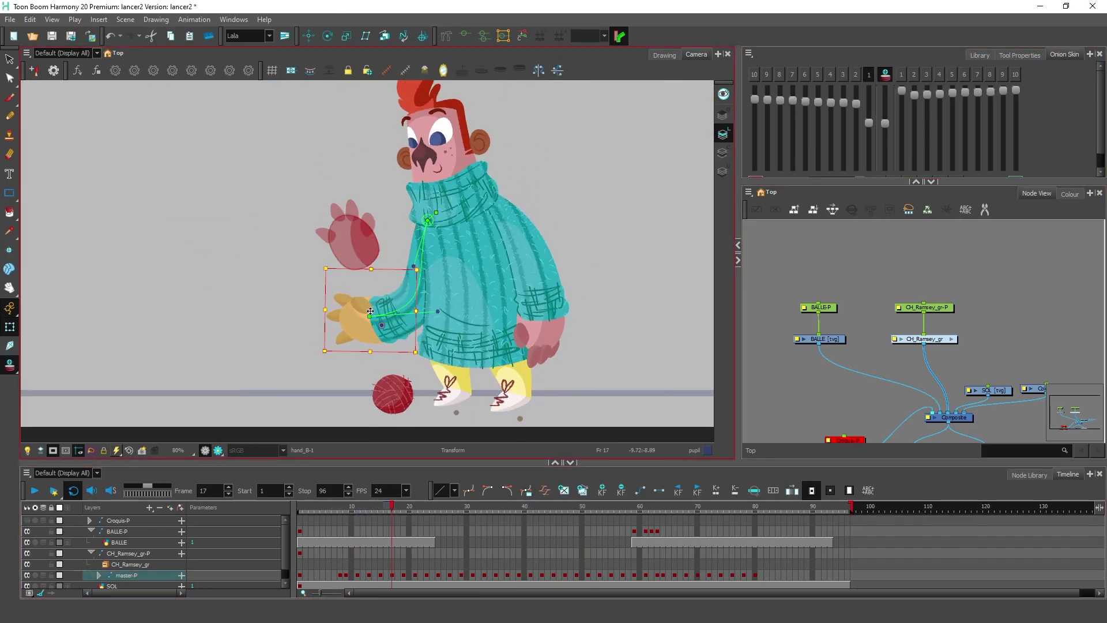
Step: Add two frames of timing around frame 21 across the ball and character layers and play back the animation
key(Return)
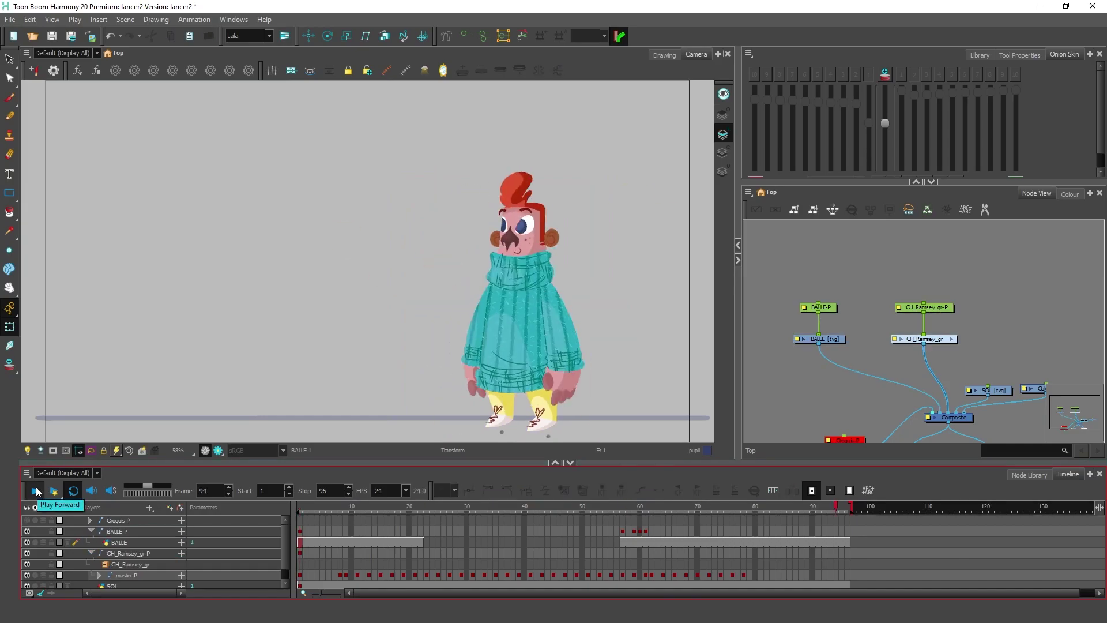
click(414, 576)
click(34, 490)
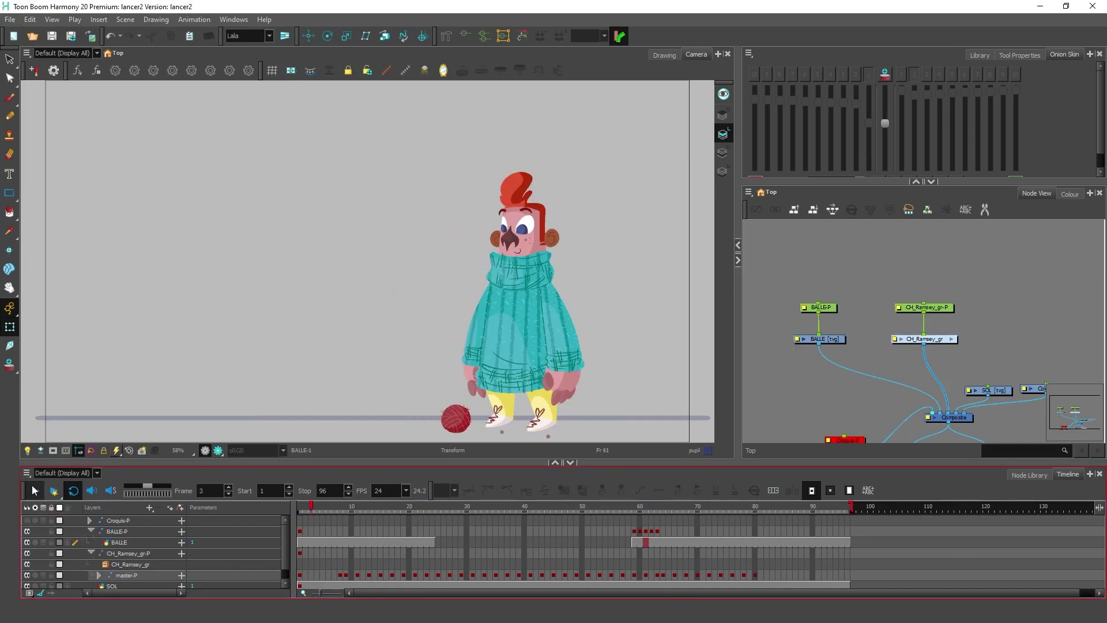